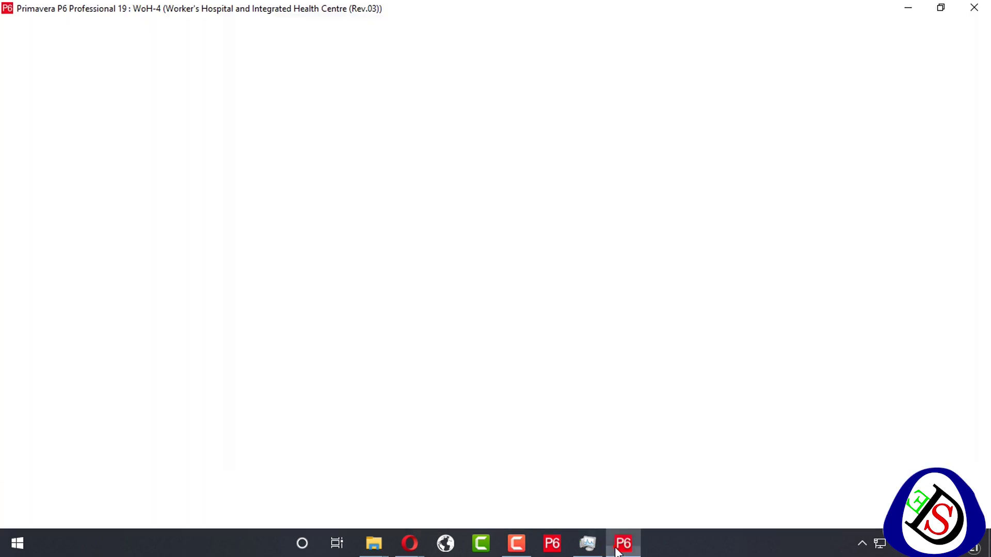
# - Shift the divider between the activity table and Gantt chart to review the Finish, Total Float and Activity Type columns
pyautogui.scroll(1, 263, 214)
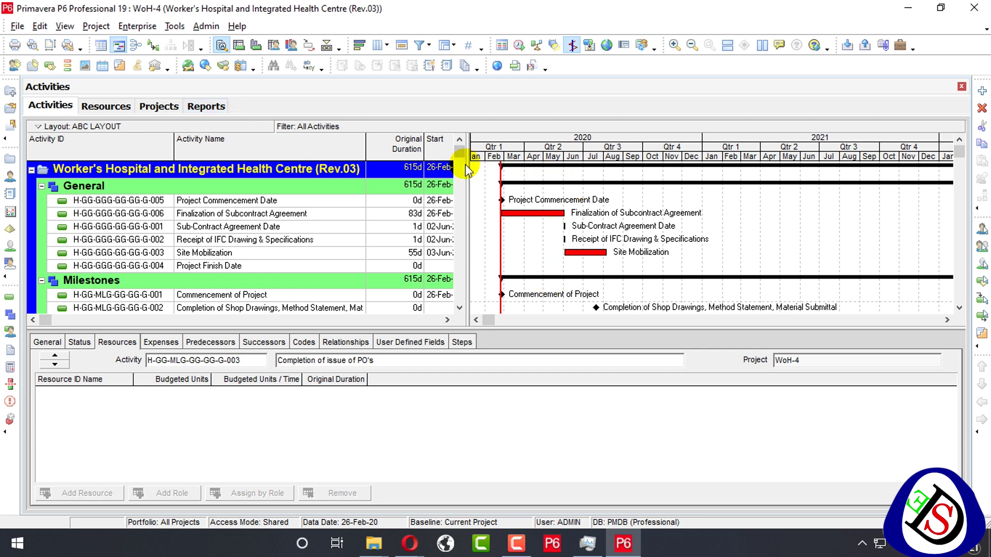
pyautogui.moveTo(466, 165); pyautogui.dragTo(757, 149)
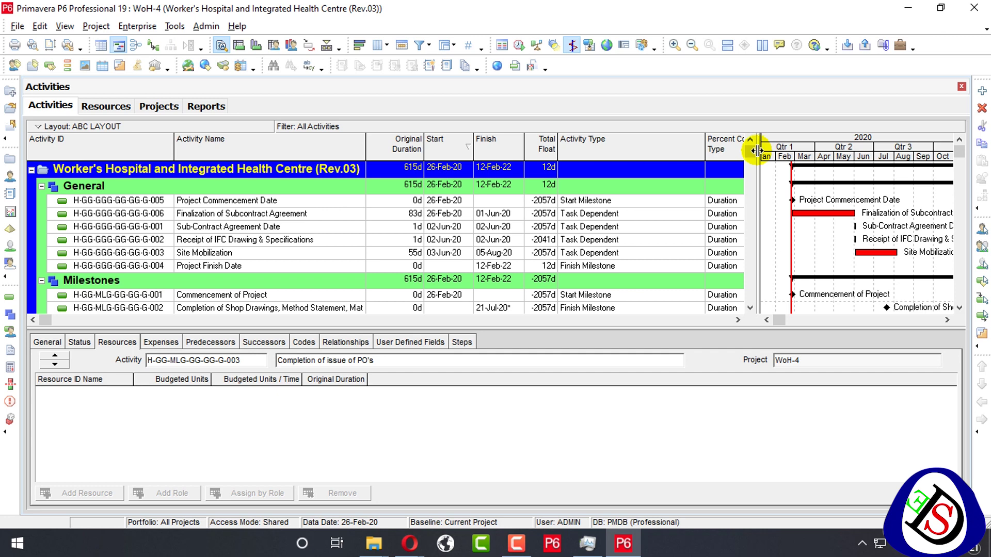
pyautogui.moveTo(755, 149); pyautogui.dragTo(630, 167)
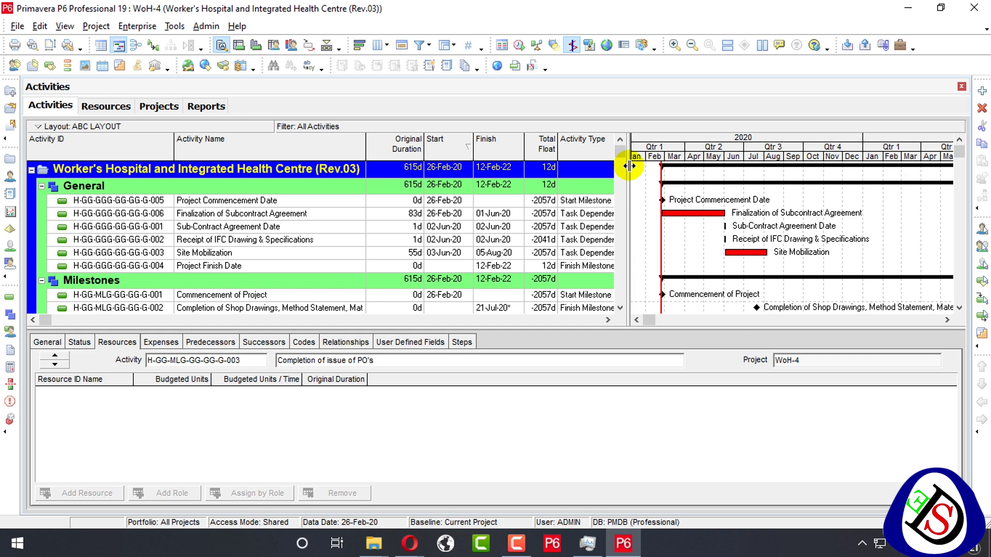
pyautogui.moveTo(628, 166); pyautogui.dragTo(564, 180)
pyautogui.scroll(-5, 299, 250)
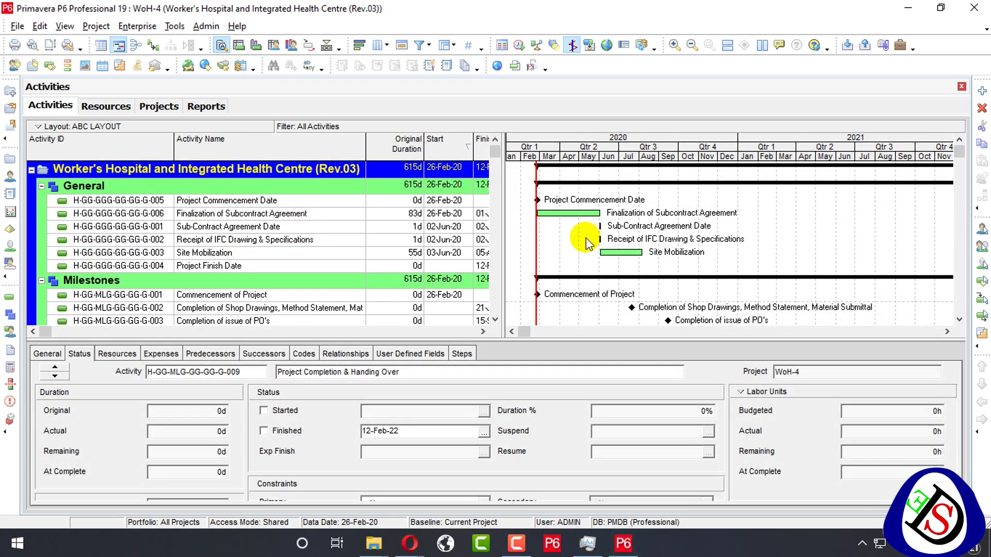
# - Display the resource usage profile and examine the histogram of each project resource, from Electrical to Weightage
pyautogui.click(291, 47)
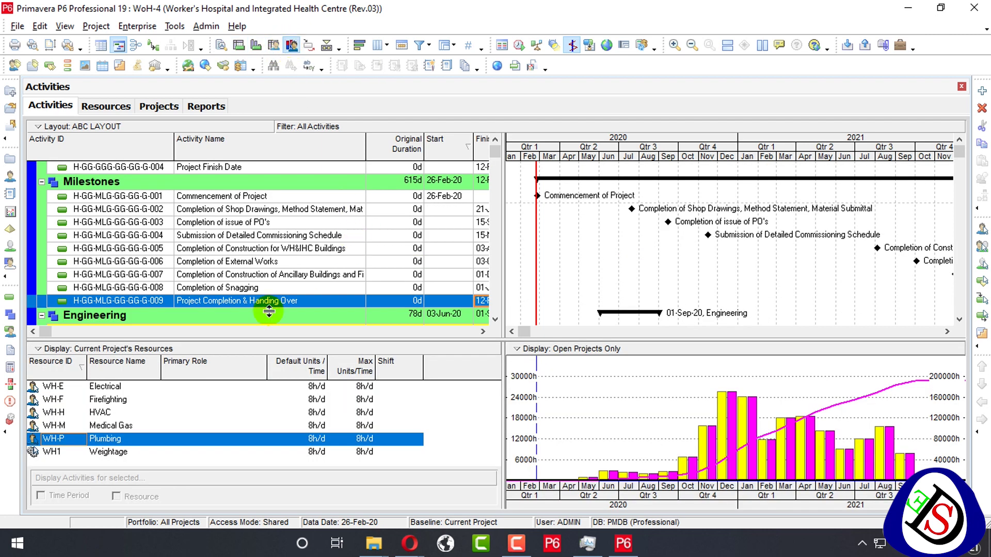
pyautogui.click(90, 390)
pyautogui.click(90, 391)
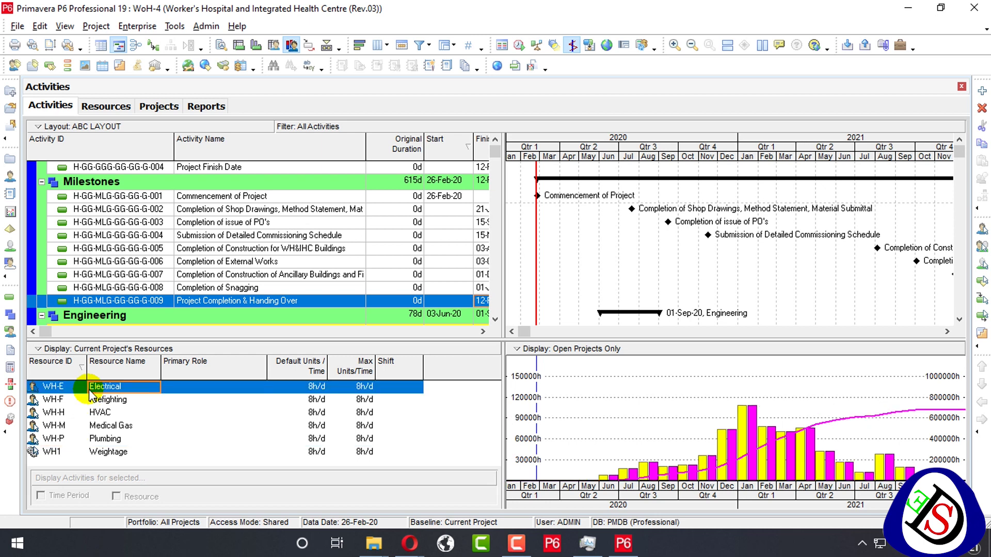
pyautogui.press('Down')
pyautogui.press('Down')
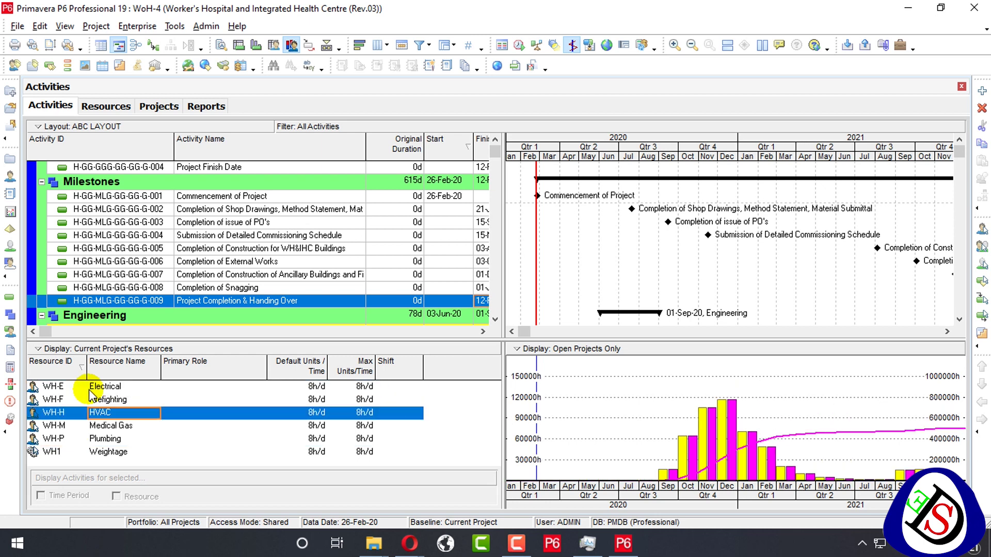
pyautogui.press('Down')
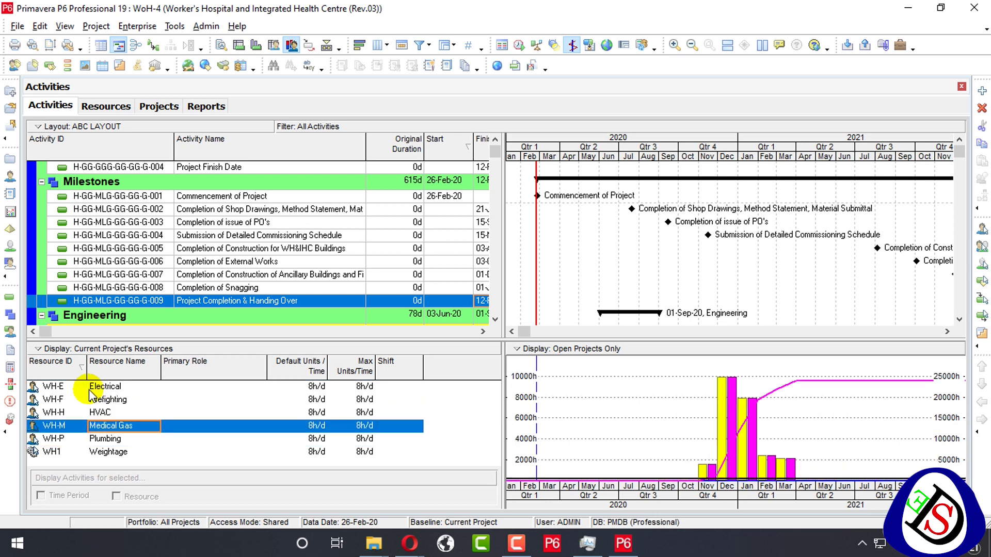
pyautogui.press('Down')
pyautogui.press('Down')
pyautogui.press('Up')
pyautogui.press('Up')
pyautogui.press('Up')
pyautogui.press('Up')
pyautogui.press('Up')
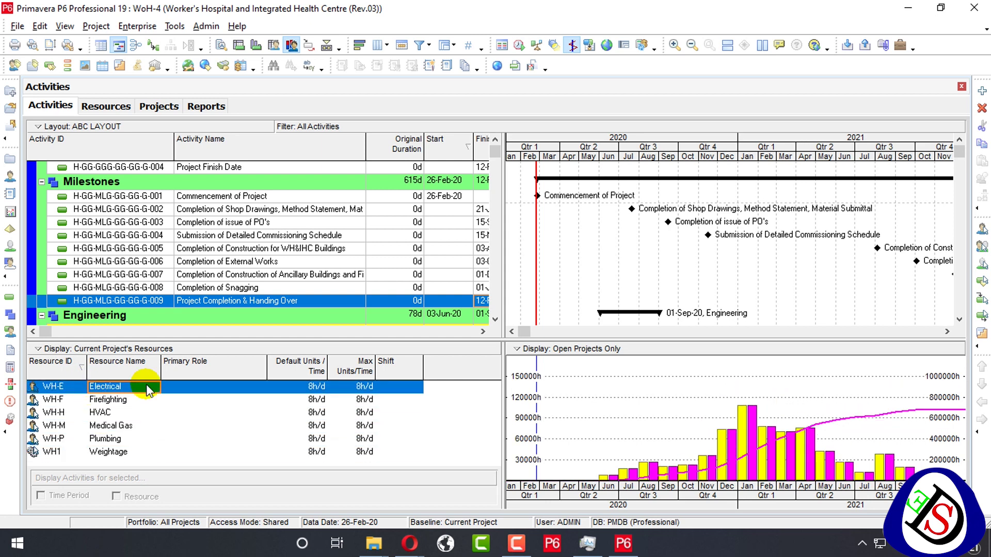
# - Filter the resource list by Current Project's Resources
pyautogui.rightClick(585, 392)
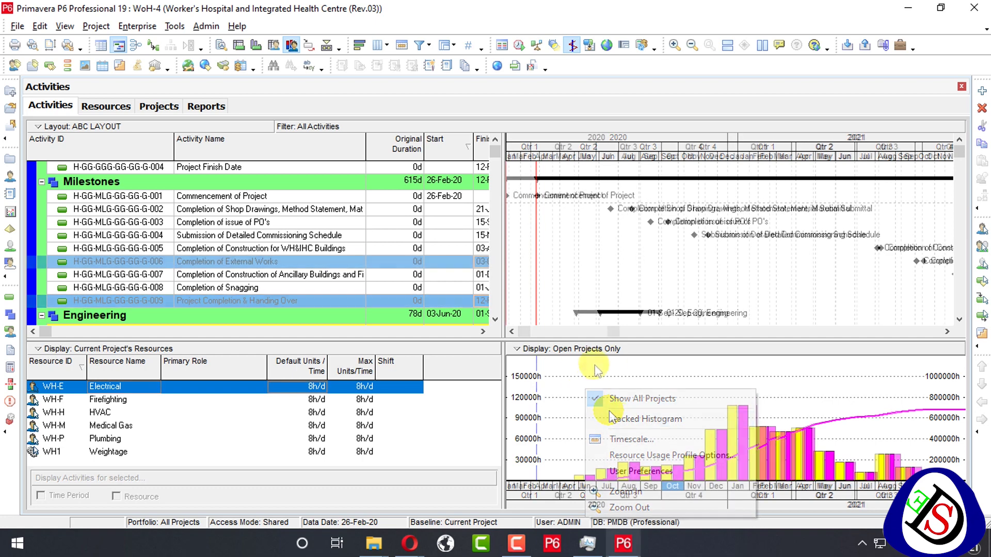
pyautogui.rightClick(614, 367)
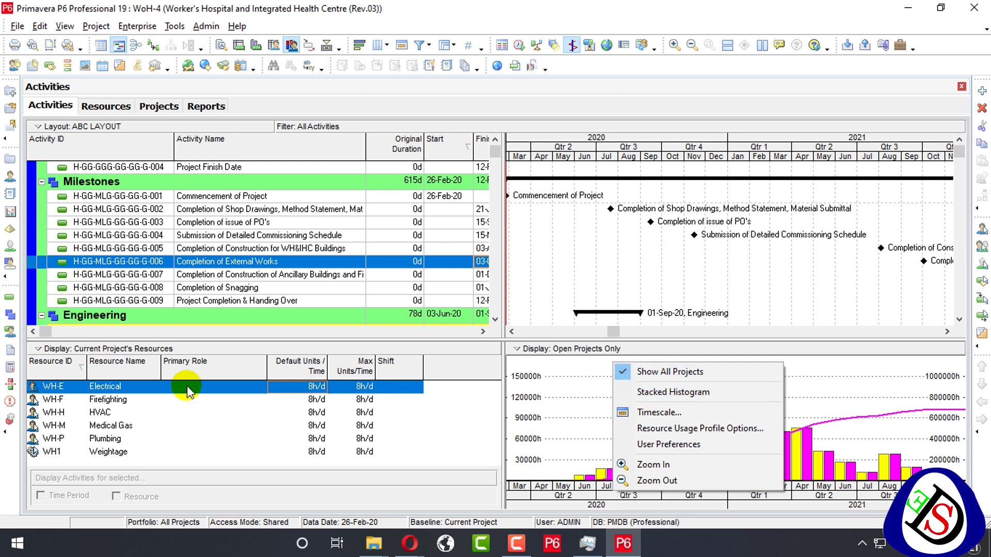
pyautogui.rightClick(149, 352)
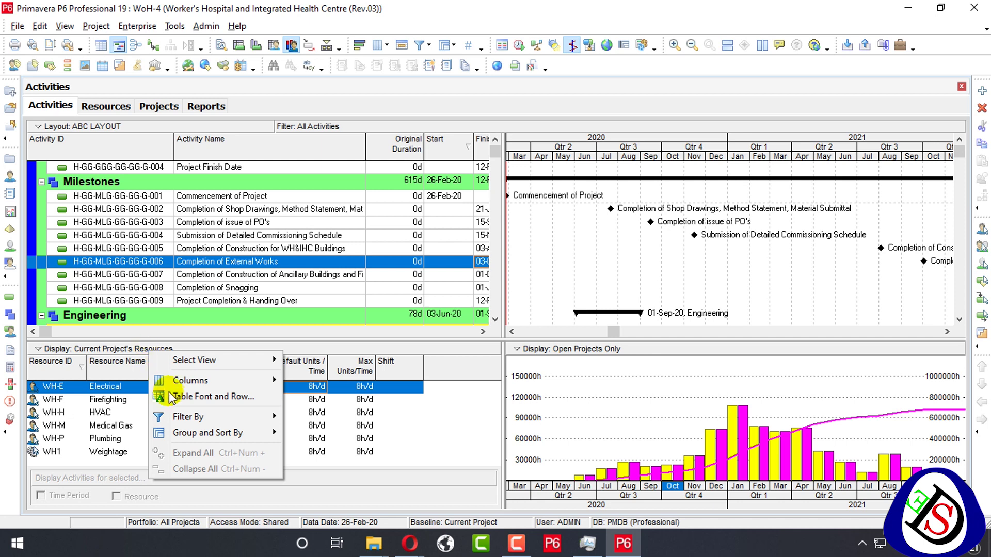
pyautogui.moveTo(197, 434)
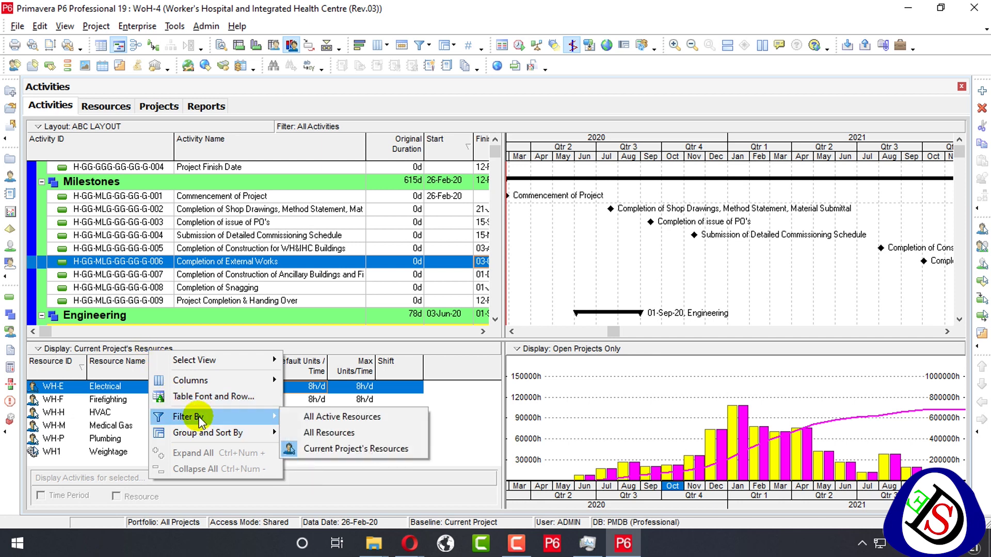
pyautogui.click(329, 449)
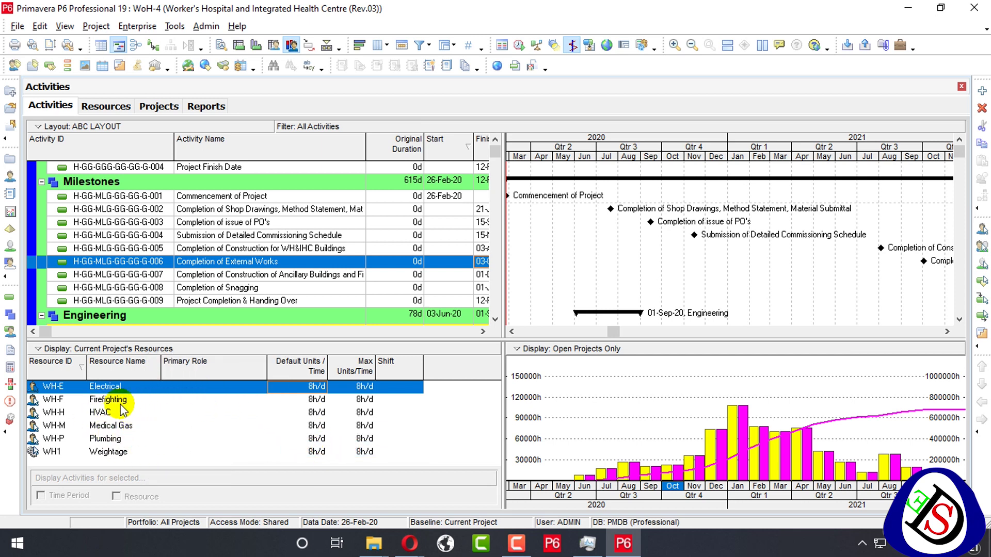
# - Switch the resource usage profile to a stacked histogram and open its Resource Usage Profile Options
pyautogui.rightClick(566, 367)
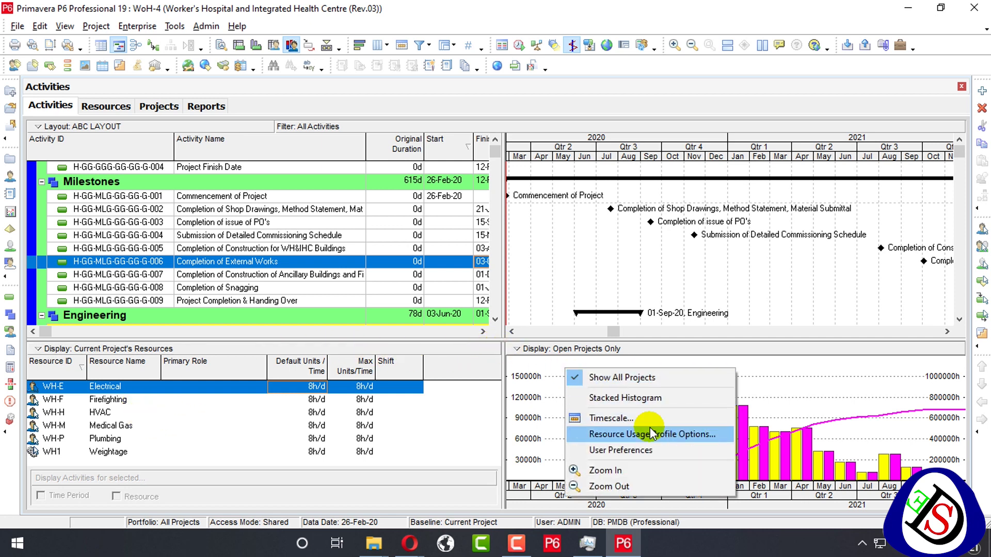
pyautogui.click(657, 398)
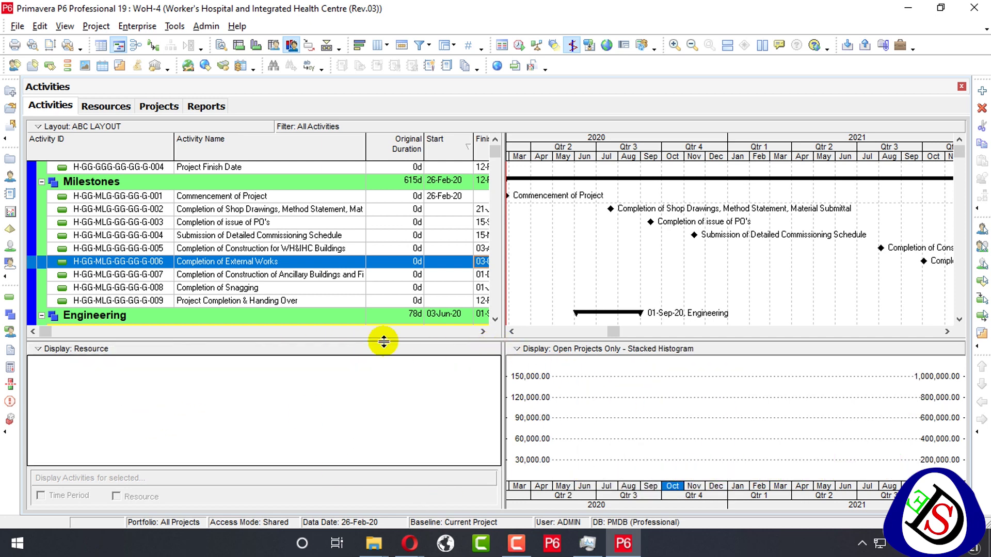
pyautogui.rightClick(564, 391)
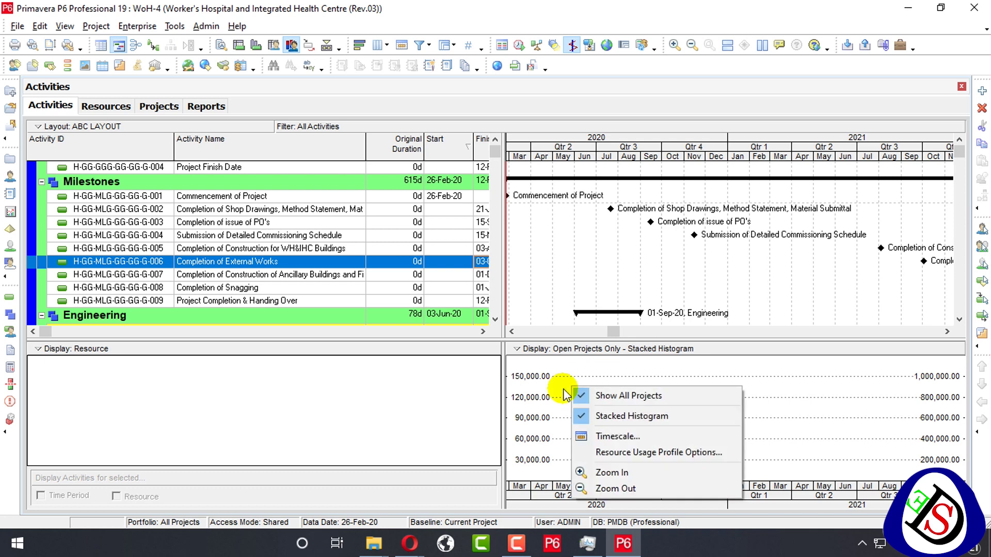
pyautogui.click(695, 454)
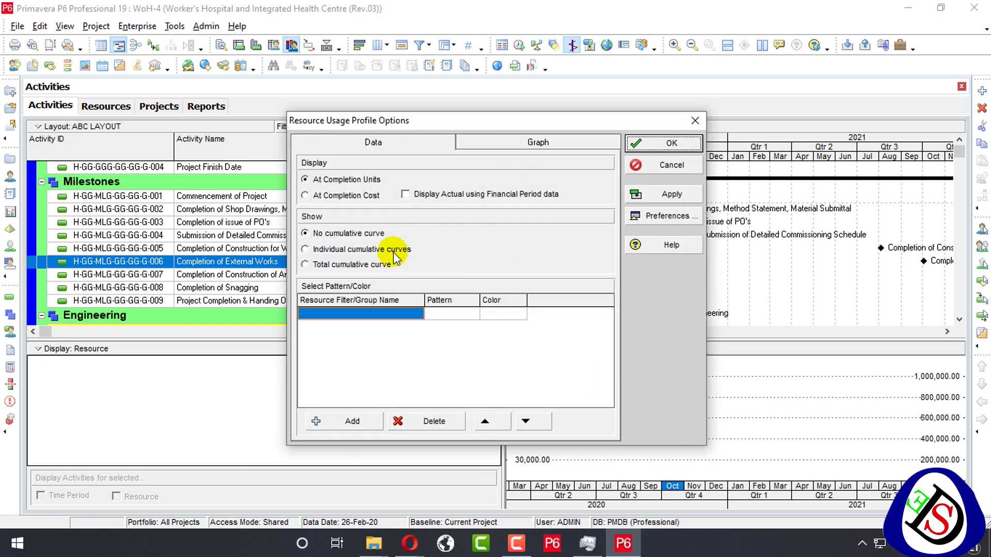
# - Set the profile graph's background color to light grey and apply it
pyautogui.click(474, 147)
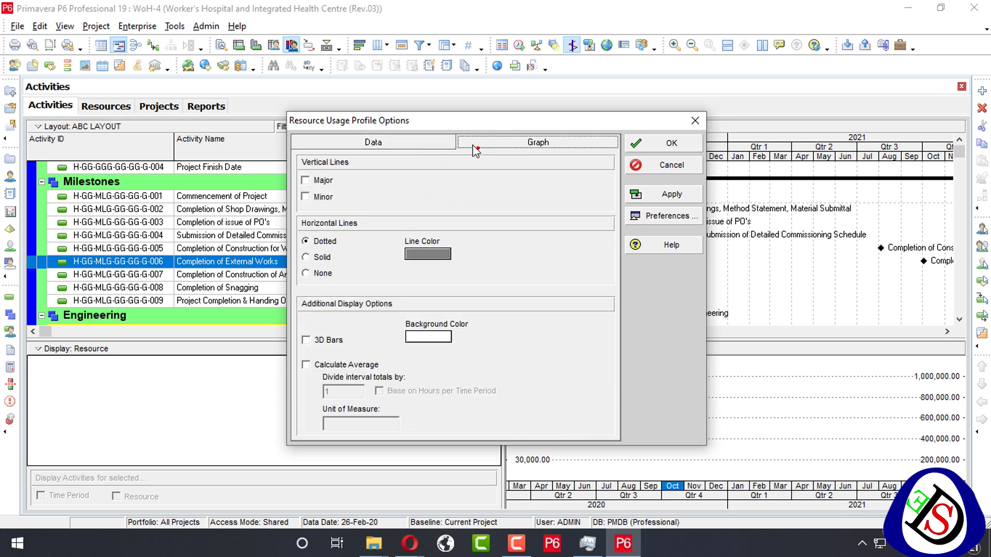
pyautogui.click(432, 148)
pyautogui.click(489, 147)
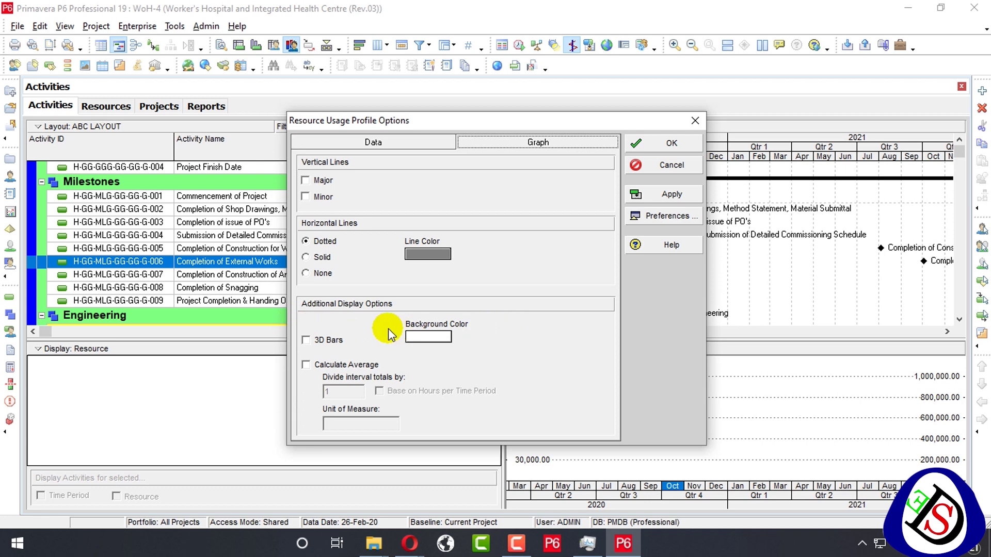
pyautogui.click(427, 337)
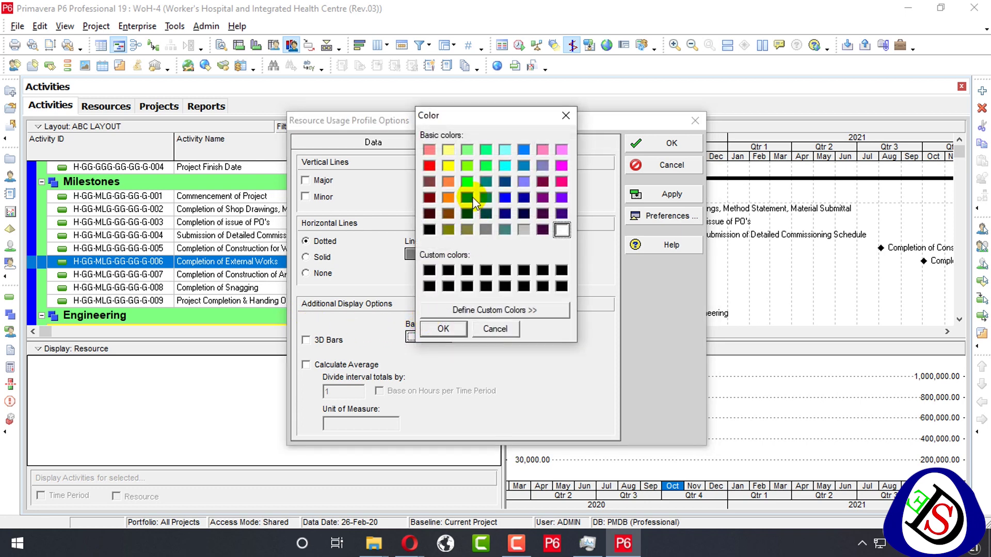
pyautogui.click(524, 229)
pyautogui.click(463, 327)
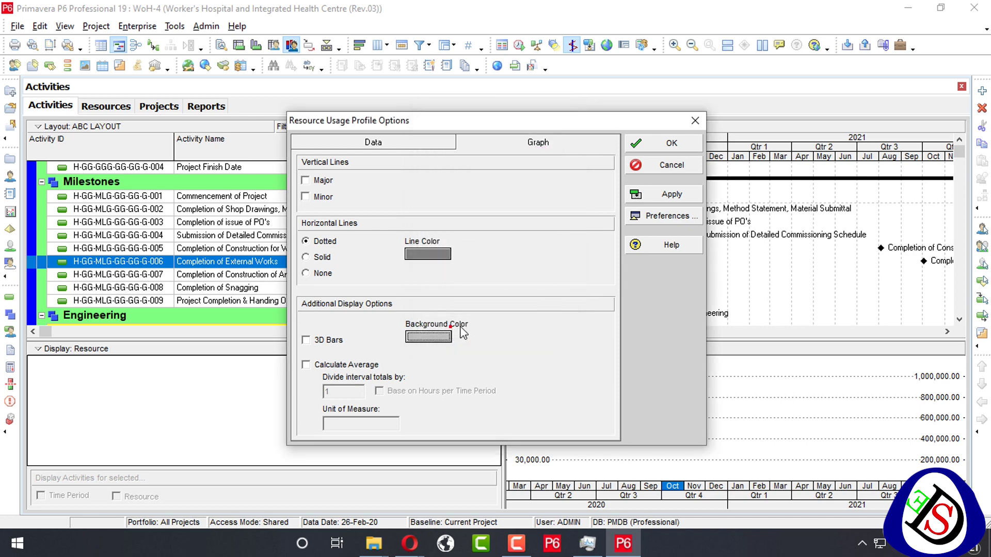
pyautogui.click(662, 194)
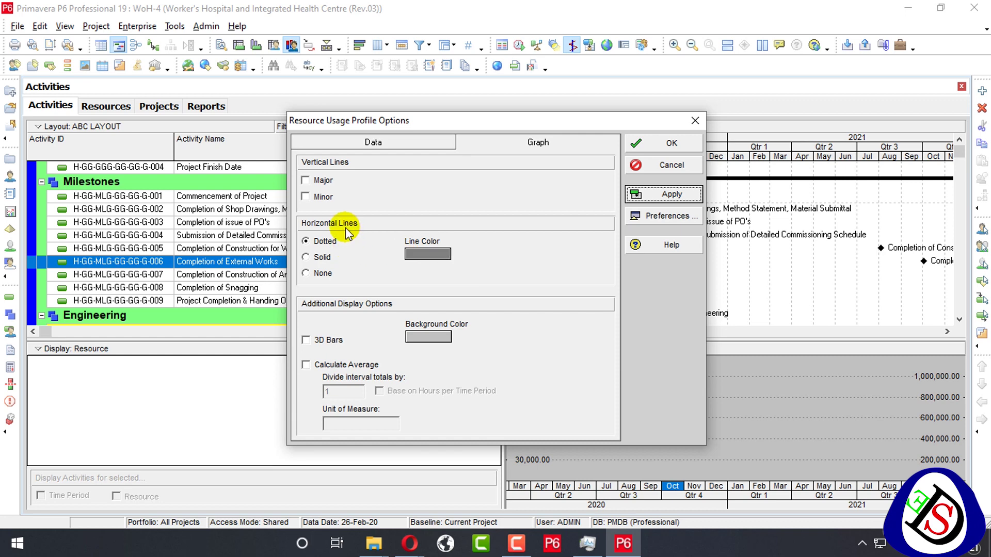
# - Add a new resource filter to the profile data, with Resource ID as the parameter and equals as the comparison
pyautogui.click(427, 142)
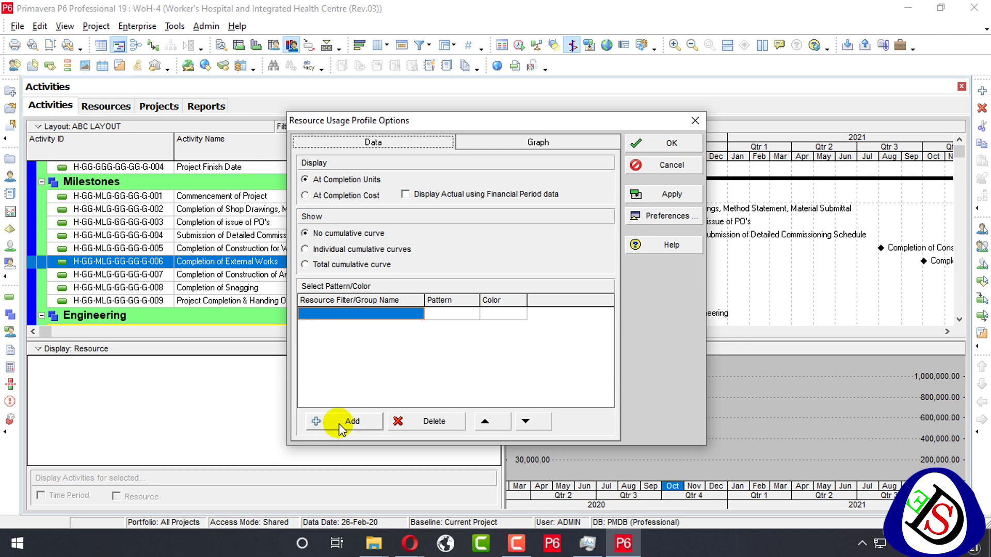
pyautogui.click(351, 419)
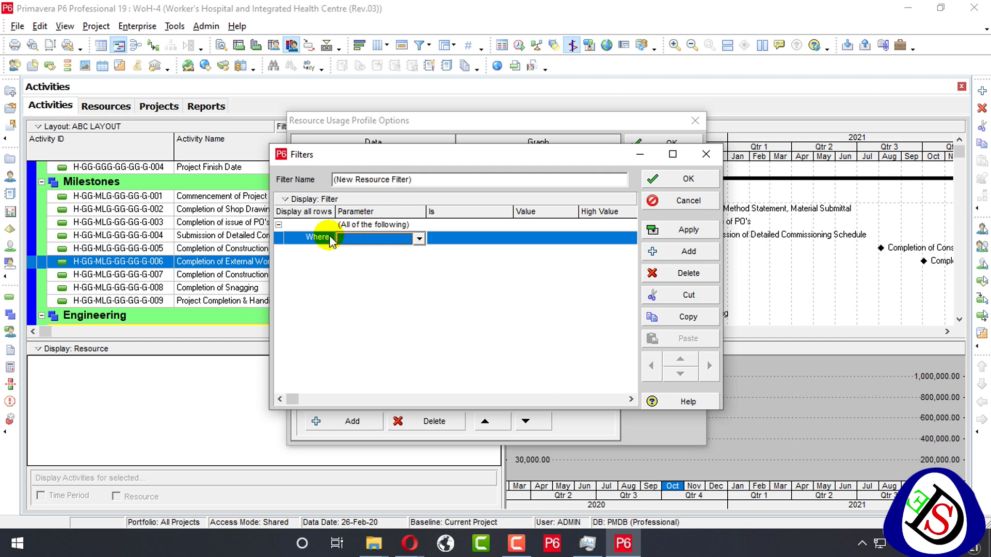
pyautogui.click(357, 240)
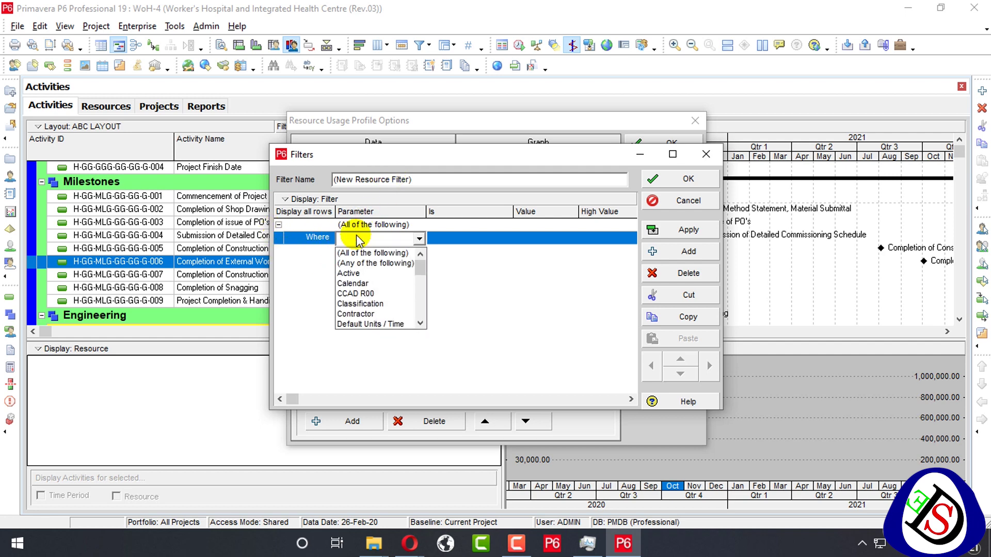
pyautogui.press('r')
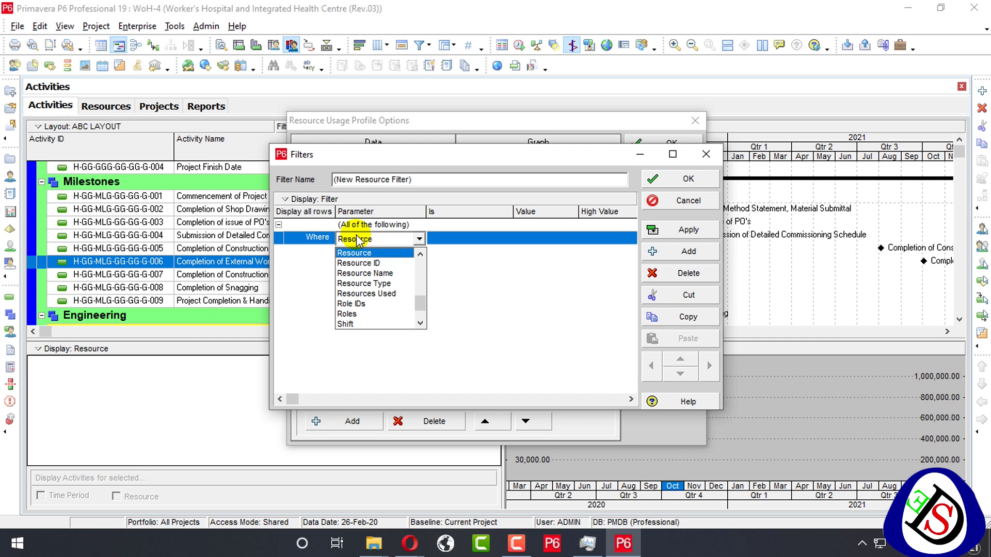
pyautogui.click(362, 274)
pyautogui.click(399, 238)
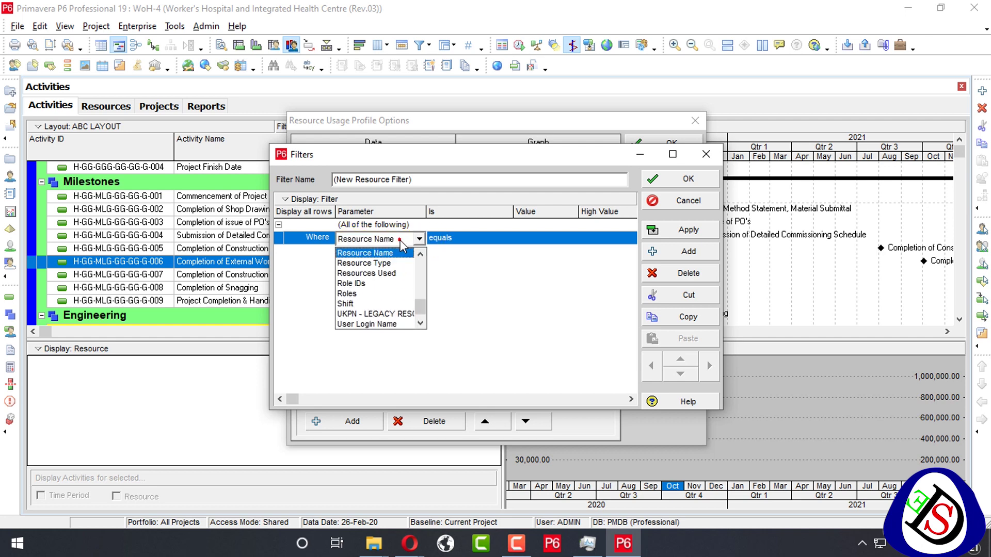
pyautogui.scroll(1, 395, 268)
pyautogui.click(394, 272)
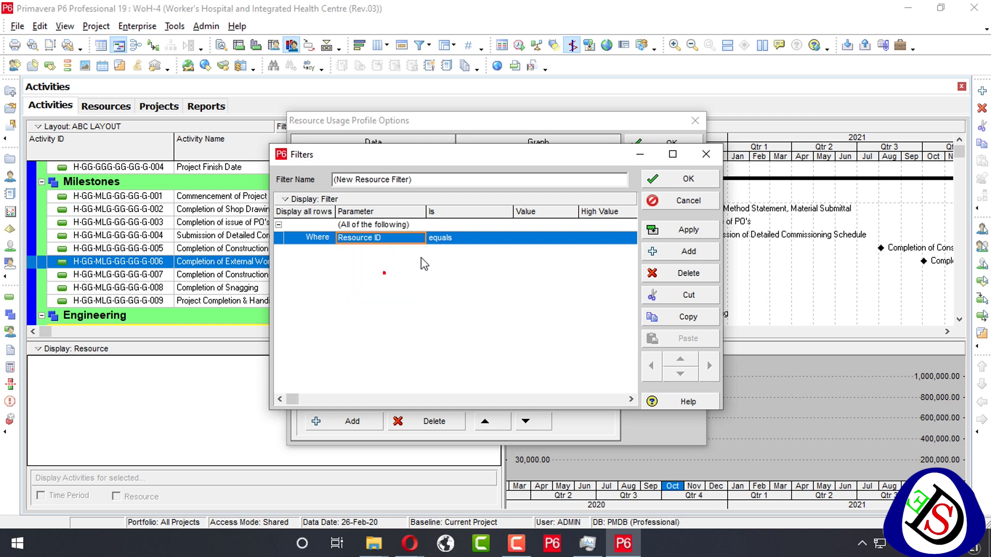
pyautogui.click(523, 239)
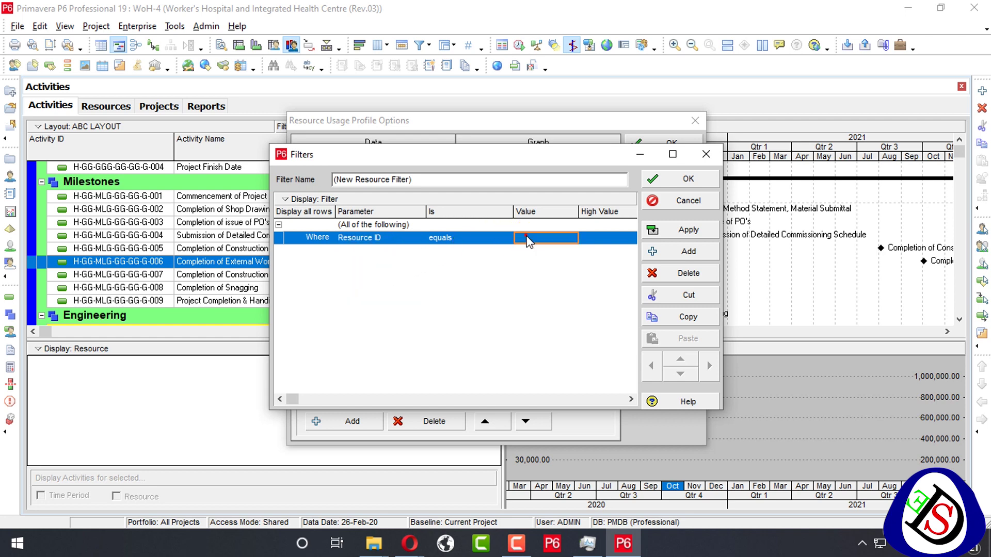
pyautogui.click(477, 246)
pyautogui.click(472, 239)
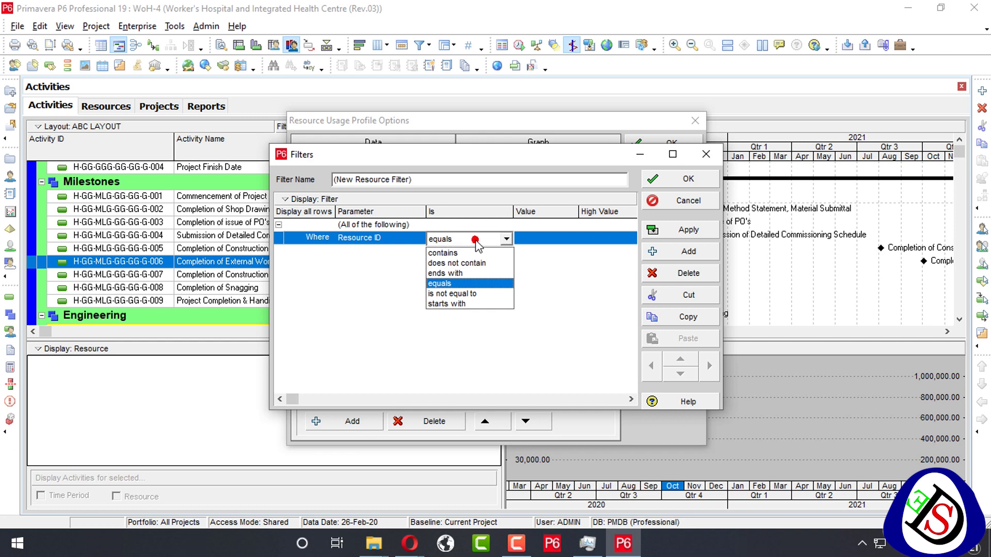
pyautogui.click(453, 285)
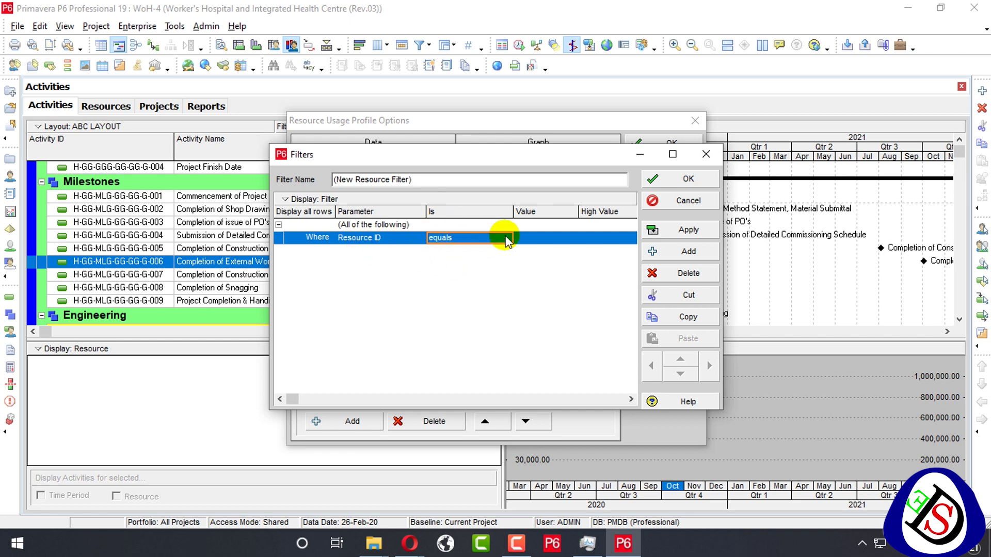
# - Set the new filter's value to the HVAC resource WH-H, listing only Current Project's Resources
pyautogui.click(546, 239)
pyautogui.click(572, 239)
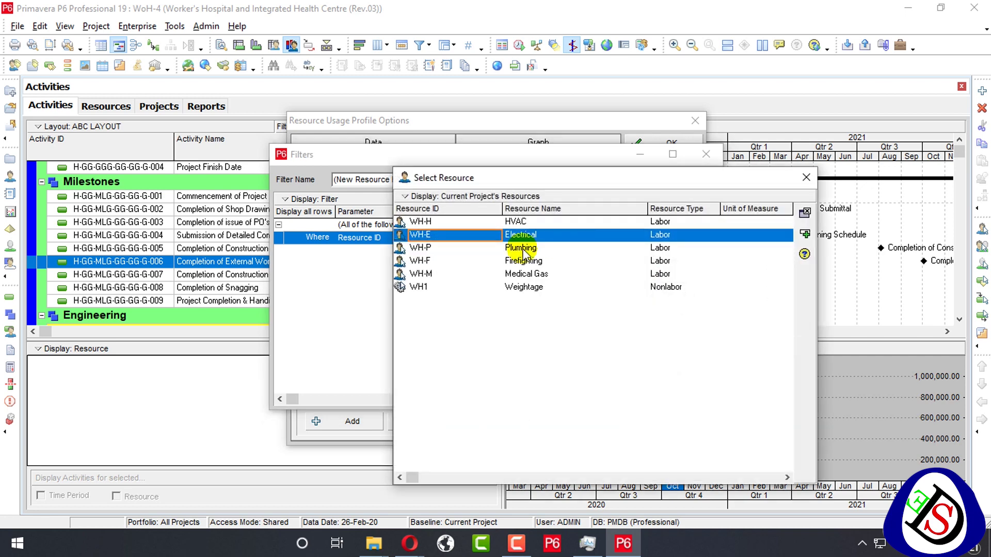
pyautogui.click(447, 223)
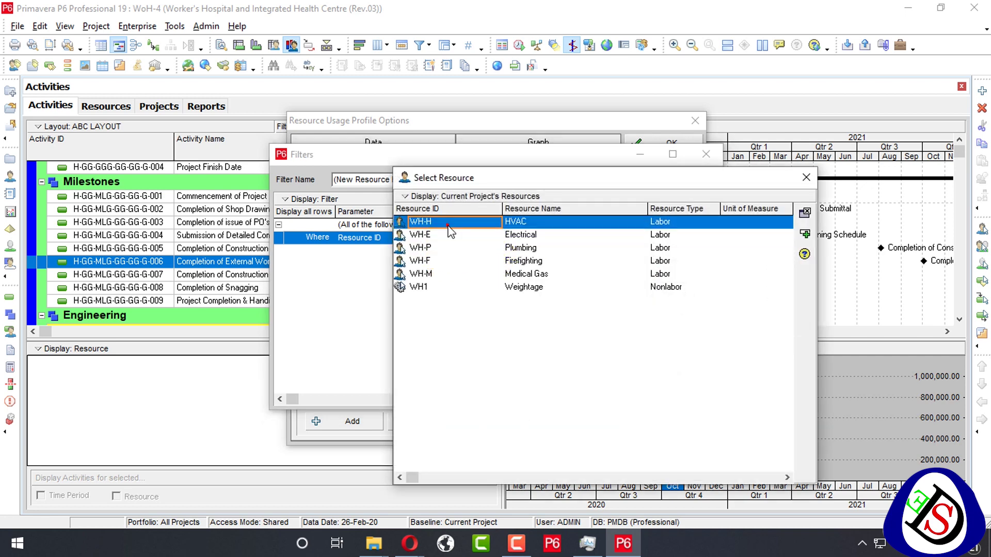
pyautogui.click(427, 199)
pyautogui.moveTo(434, 217)
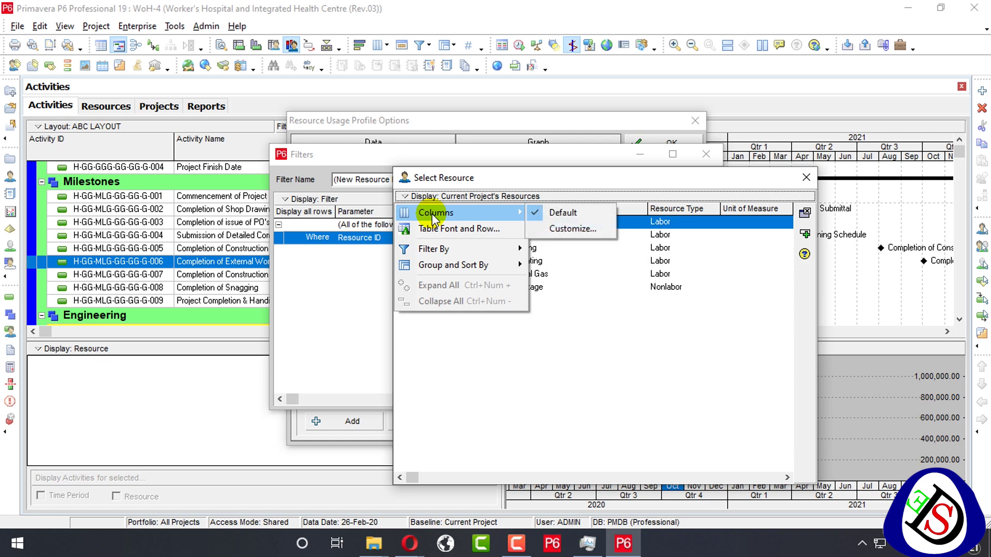
pyautogui.moveTo(473, 248)
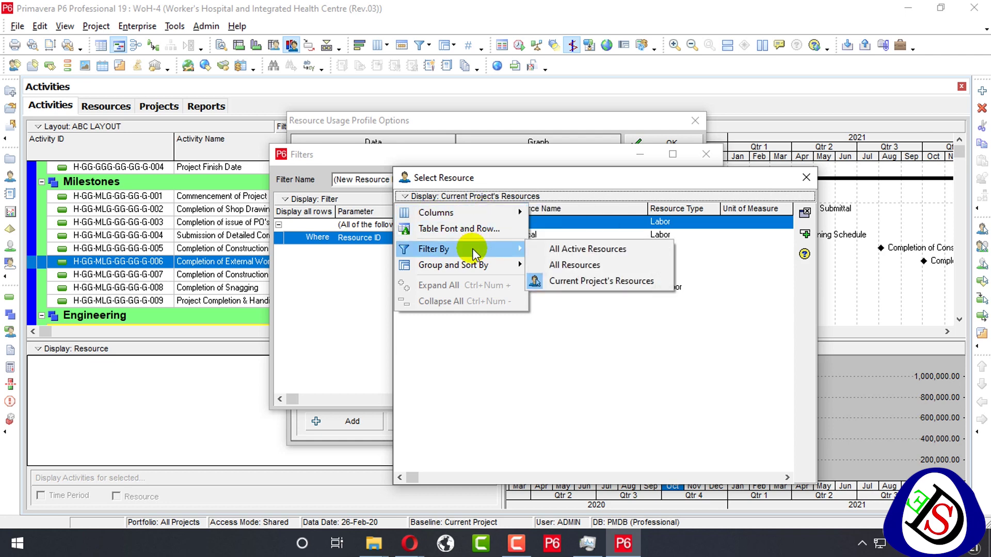
pyautogui.click(553, 281)
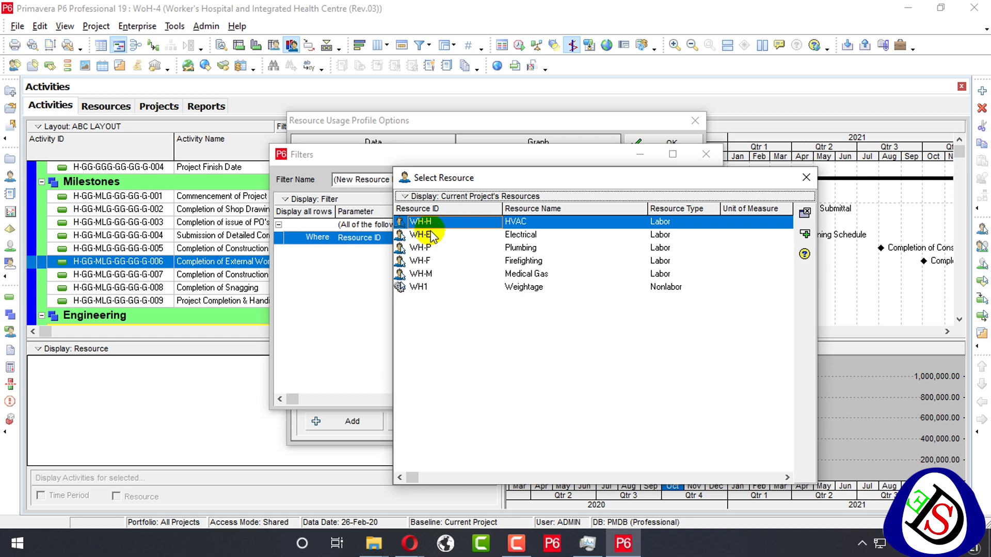
pyautogui.doubleClick(433, 222)
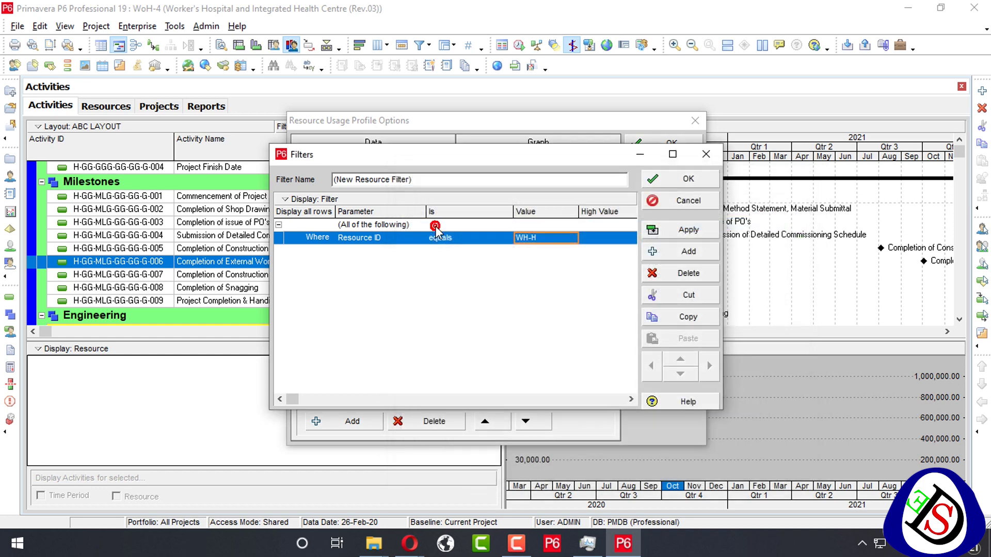
# - Name the resource filter HVAC and save it to the profile data
pyautogui.doubleClick(447, 182)
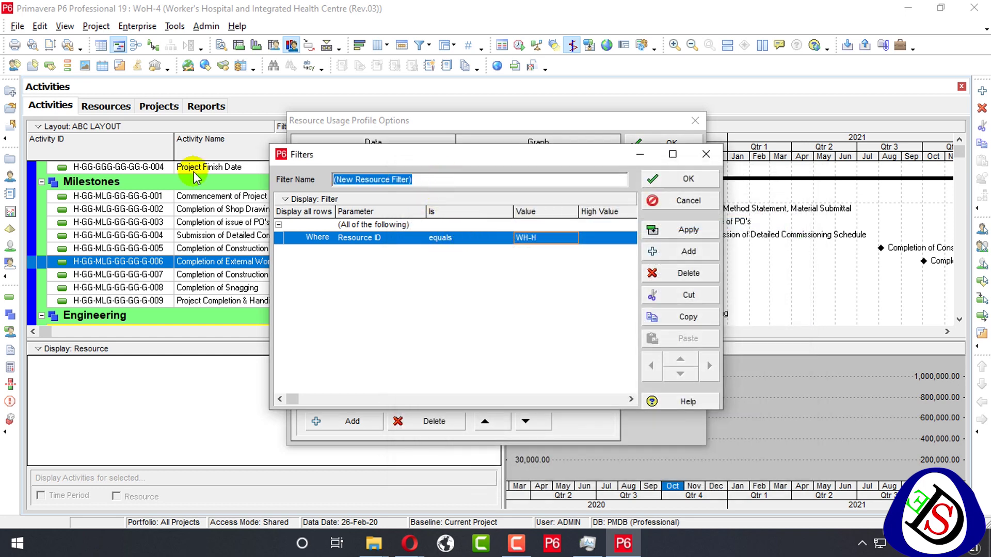
pyautogui.press('BackSpace')
pyautogui.write('HVAC')
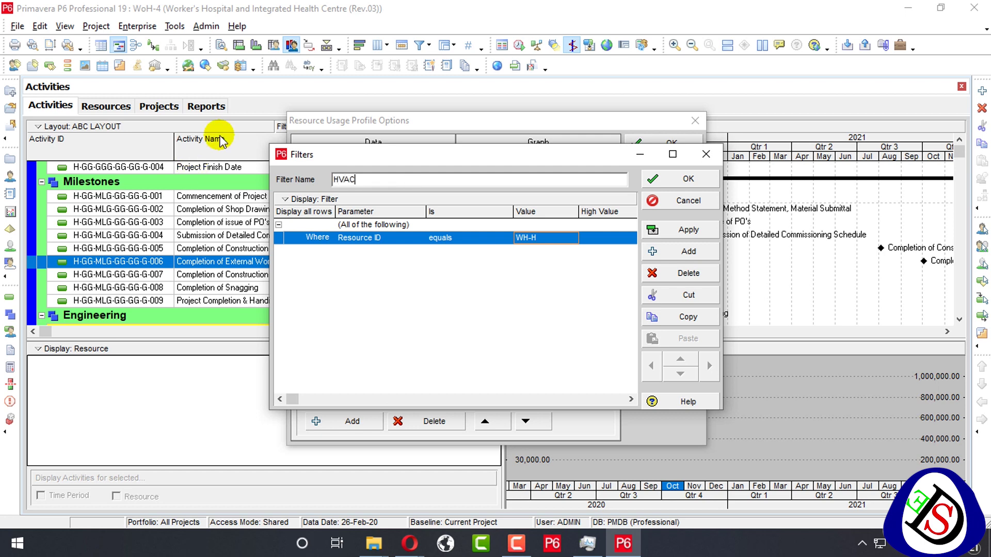
pyautogui.click(688, 180)
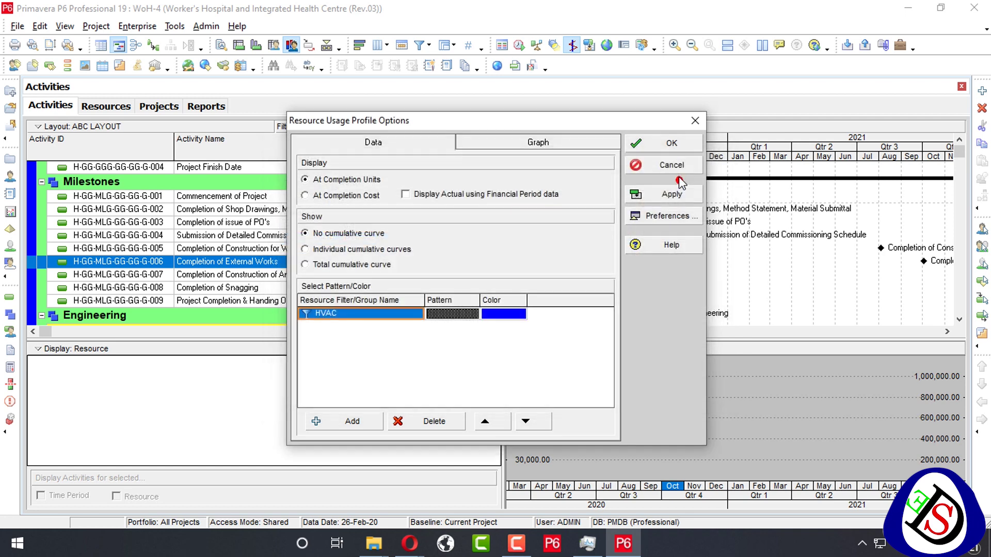
# - Choose the dense dotted pattern for the HVAC filter and apply it to the histogram
pyautogui.click(450, 316)
pyautogui.click(453, 315)
pyautogui.click(452, 315)
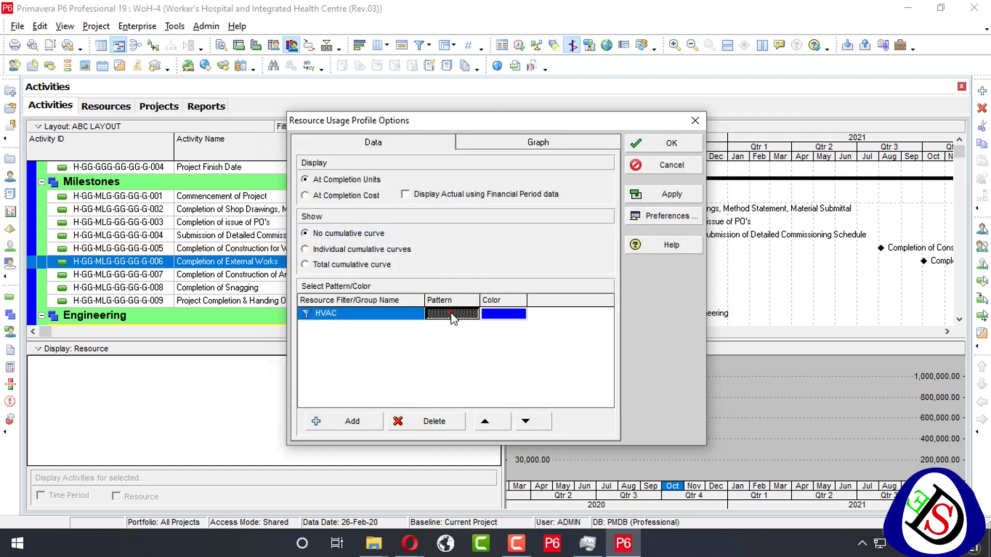
pyautogui.click(451, 315)
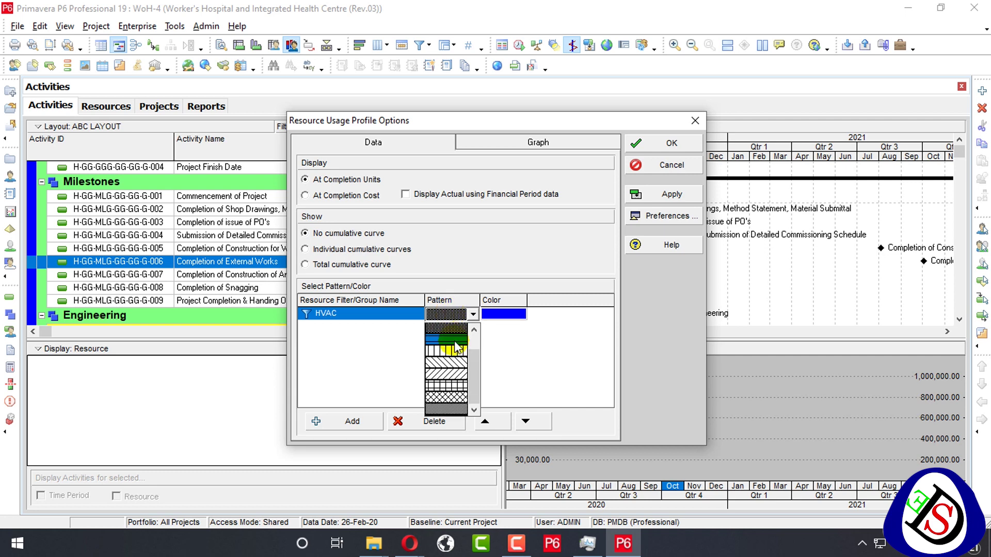
pyautogui.scroll(-1, 455, 382)
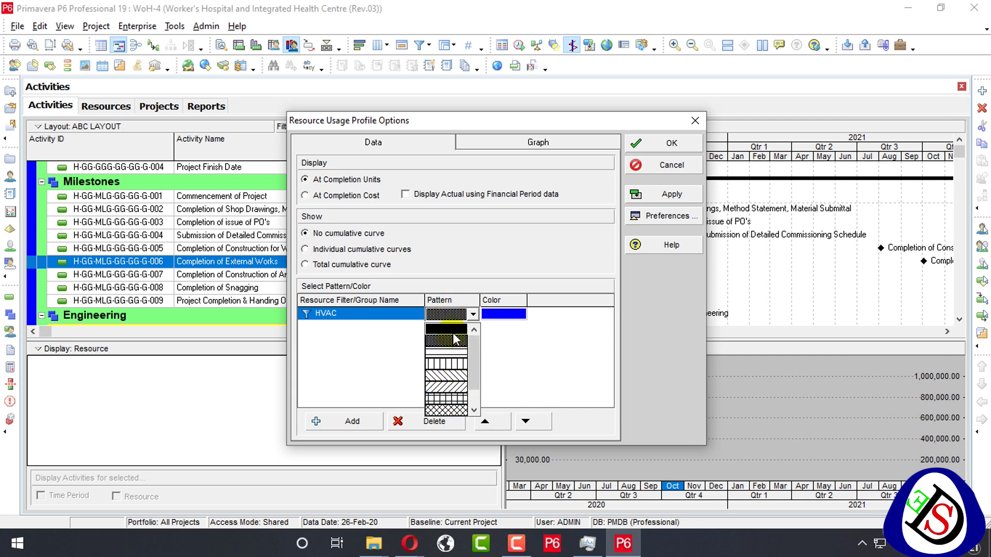
pyautogui.click(456, 342)
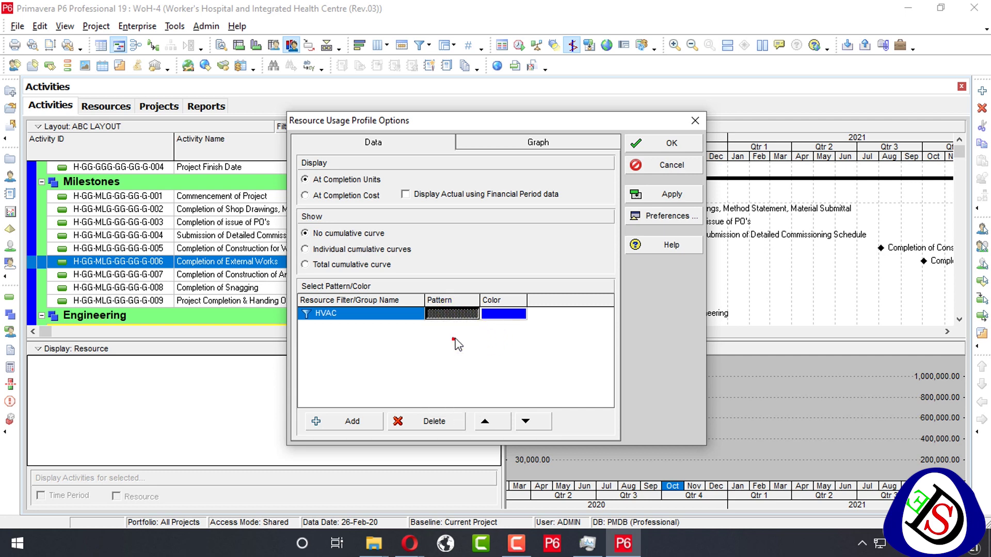
pyautogui.click(458, 320)
pyautogui.click(459, 320)
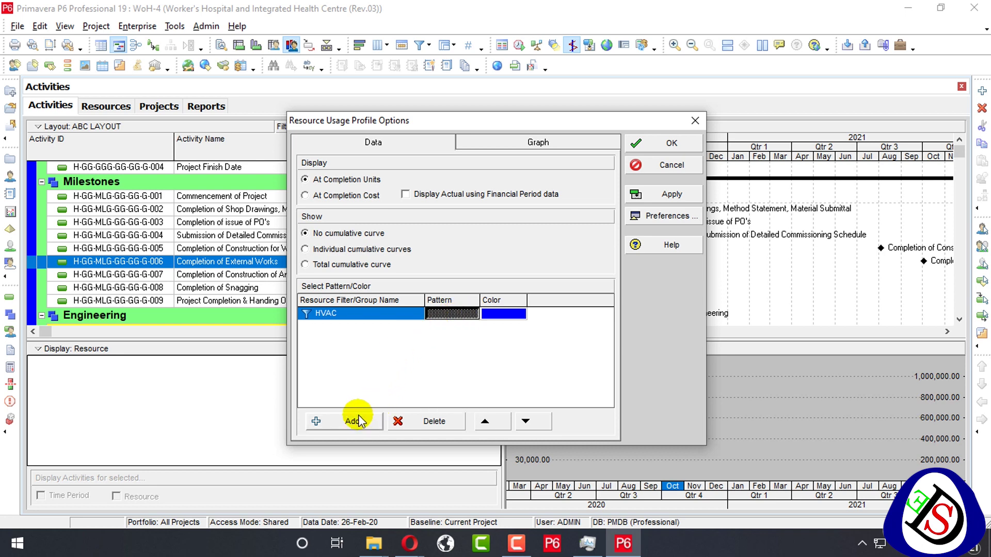
pyautogui.click(671, 195)
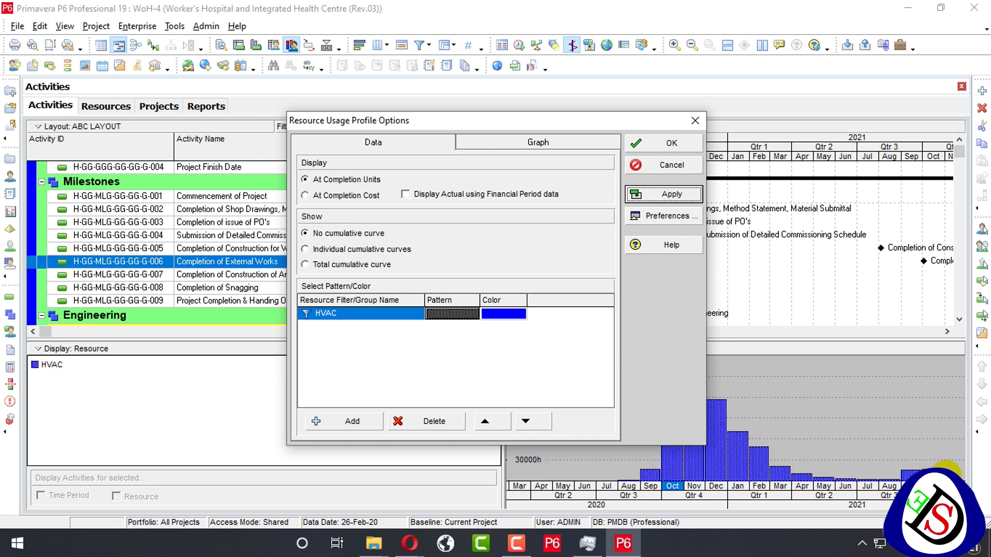
# - Move the options dialog clear of the histogram, set the HVAC pattern to solid and apply it
pyautogui.moveTo(571, 119); pyautogui.dragTo(480, 62)
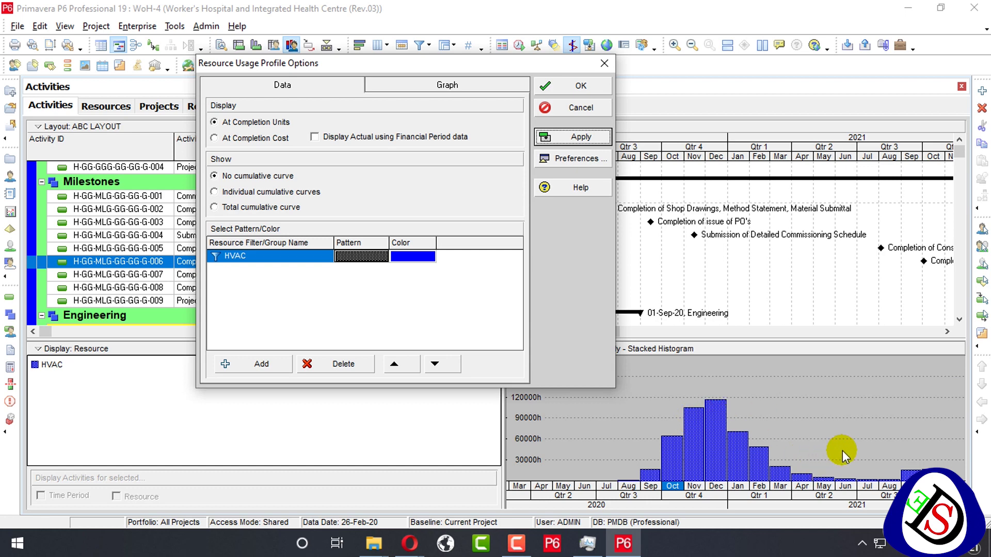
pyautogui.click(380, 258)
pyautogui.click(358, 281)
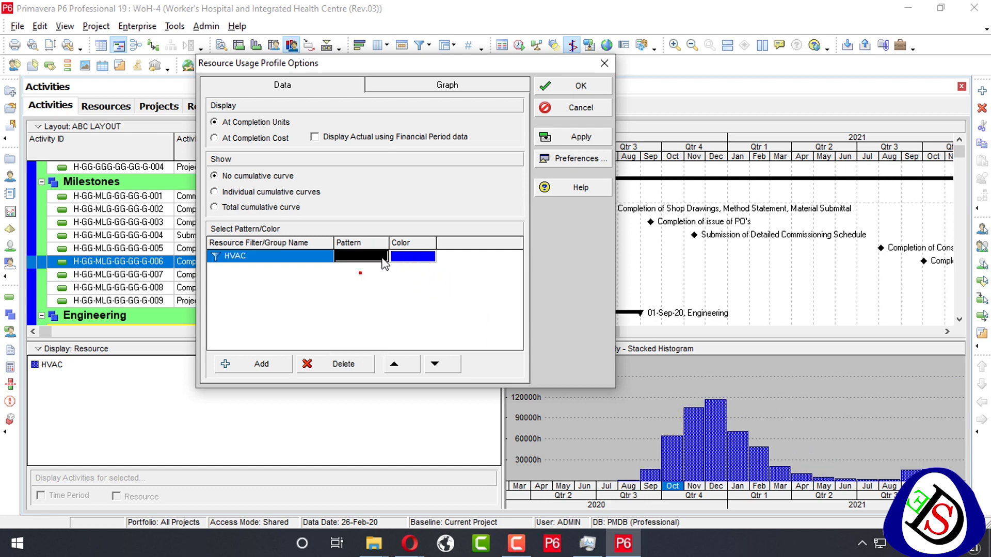
pyautogui.click(582, 137)
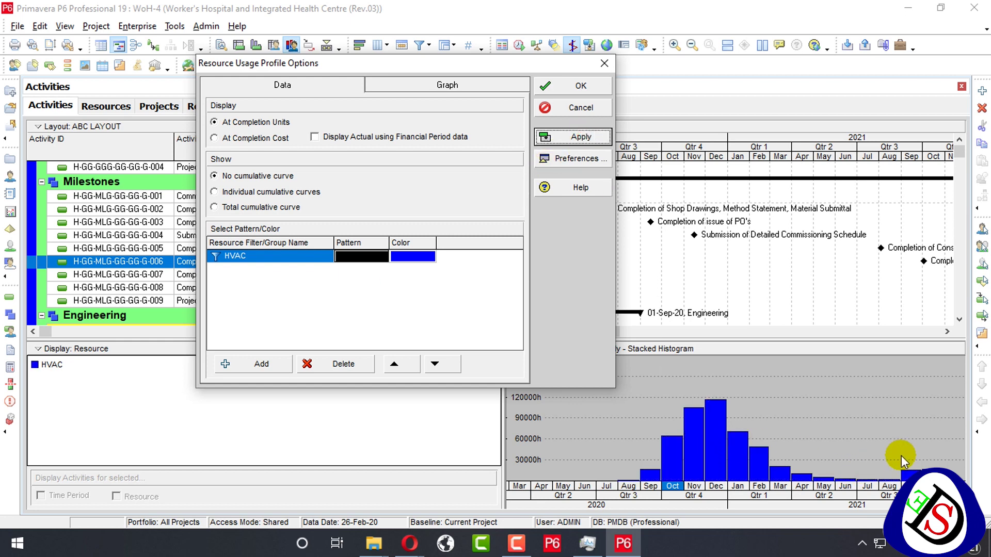
# - Try the dense dotted and diagonal crosshatch patterns on the HVAC filter, applying each to the histogram
pyautogui.click(379, 258)
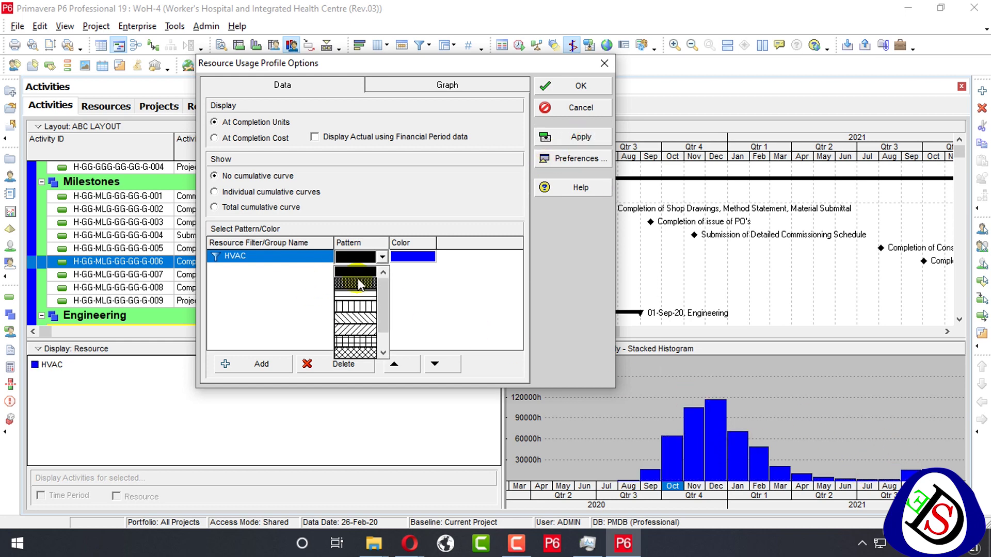
pyautogui.click(356, 283)
pyautogui.click(546, 135)
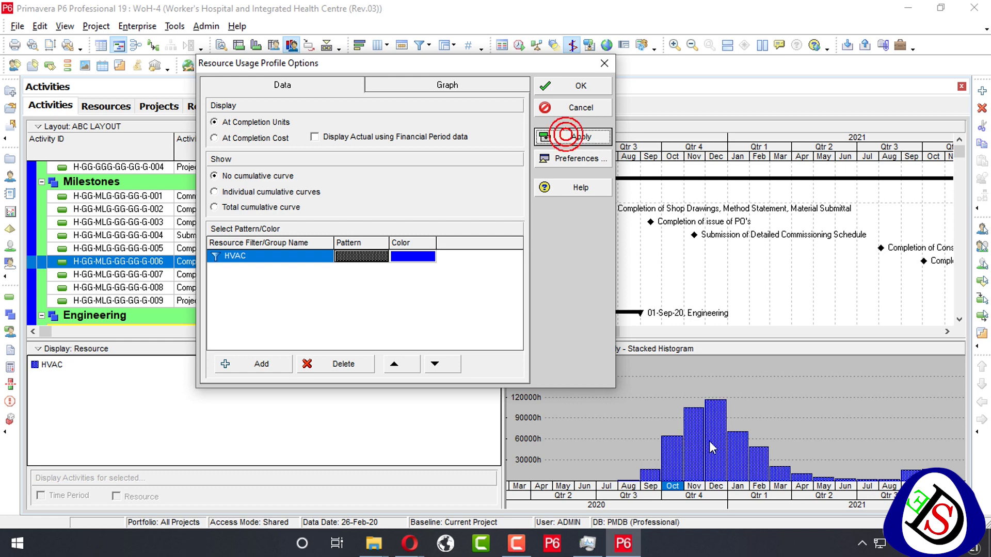
pyautogui.click(378, 257)
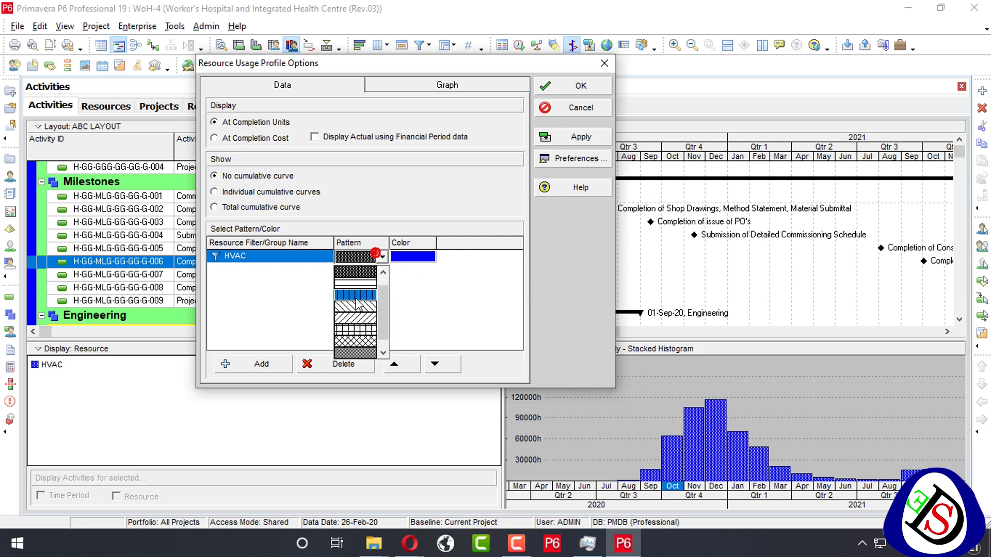
pyautogui.click(355, 343)
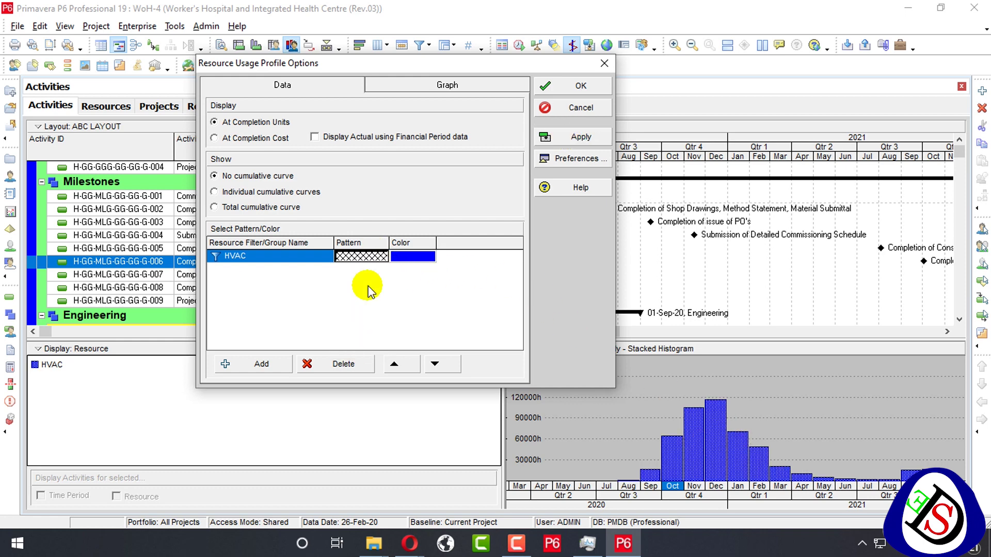
pyautogui.click(582, 137)
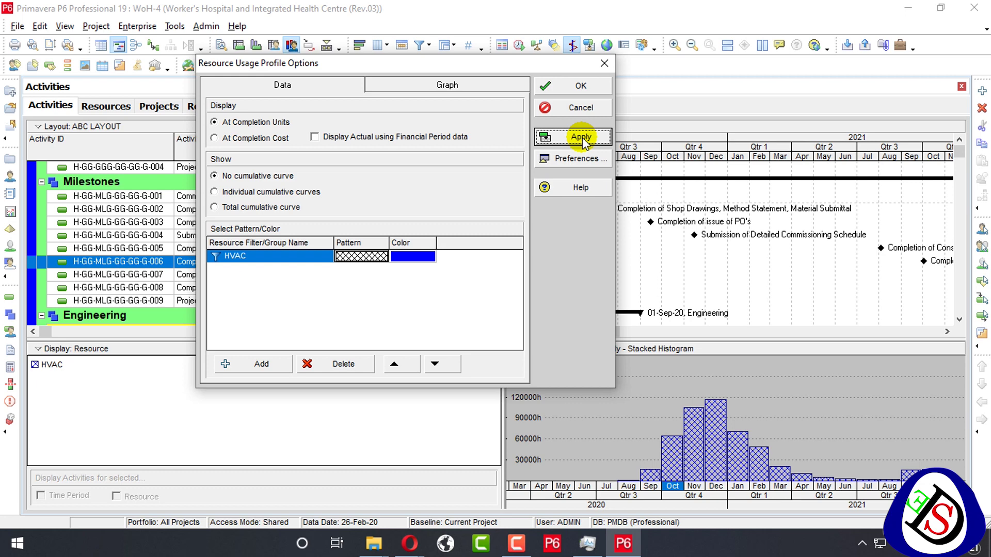
# - Set the HVAC filter's pattern back to solid fill and apply it
pyautogui.click(356, 257)
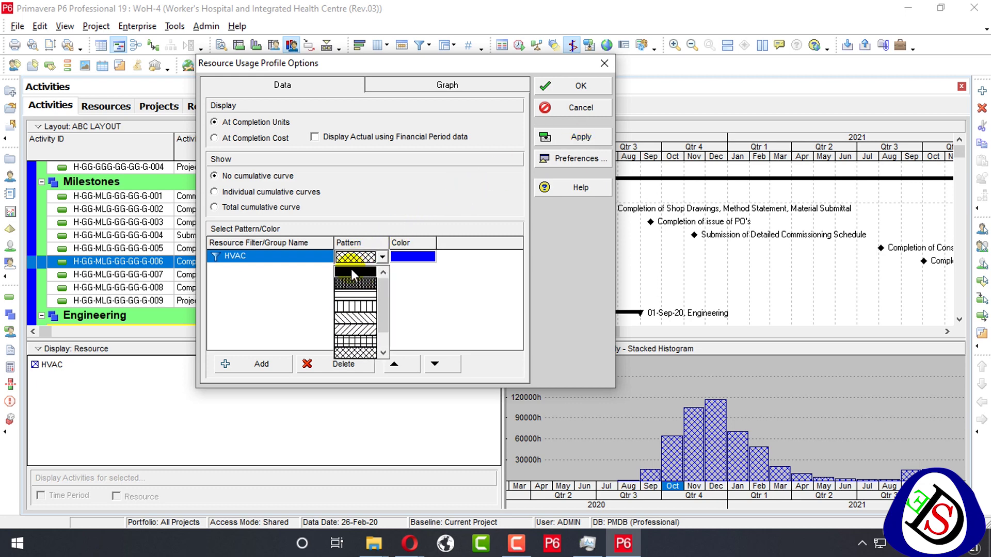
pyautogui.click(351, 269)
pyautogui.click(586, 136)
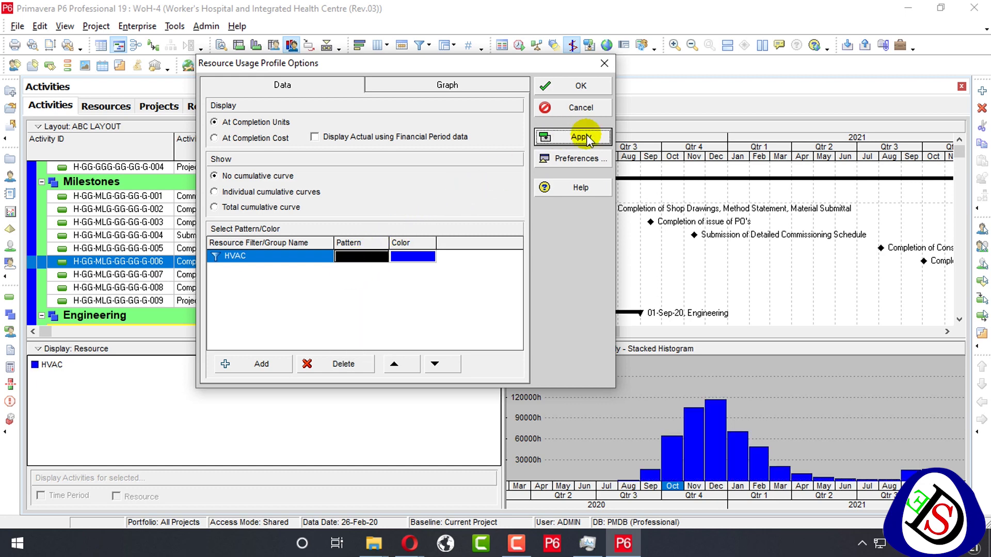
# - Add a second resource filter where Resource ID equals WH-E, the Electrical resource
pyautogui.click(259, 362)
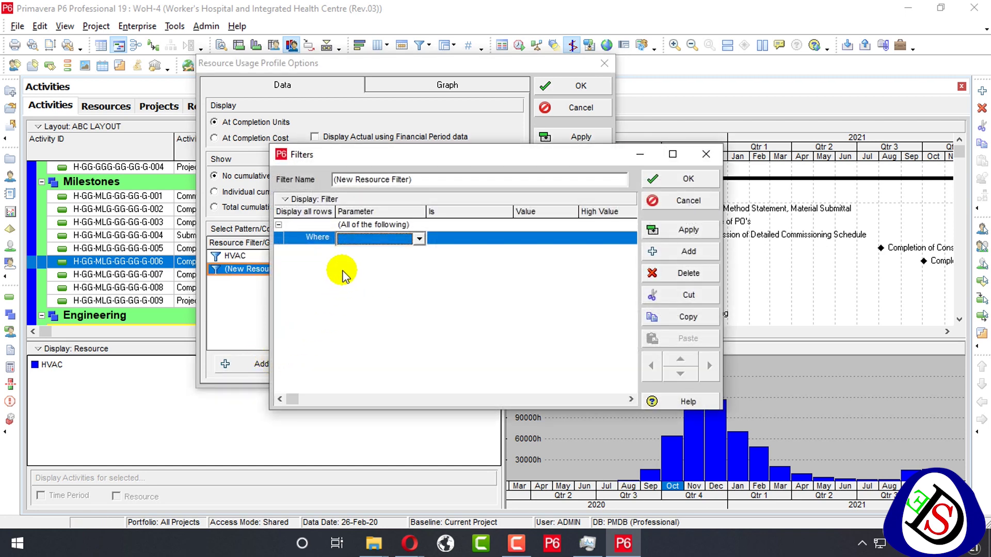
pyautogui.click(367, 239)
pyautogui.write('rce')
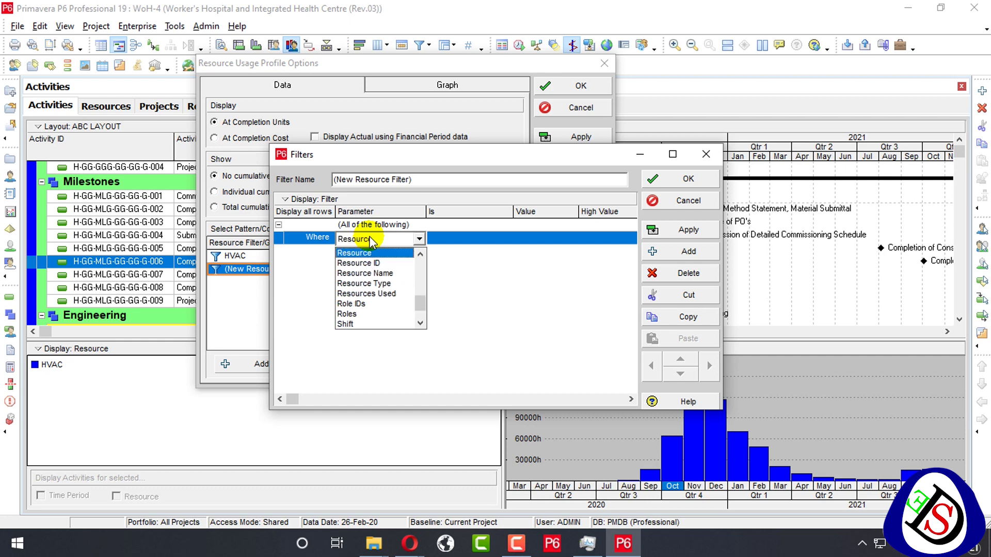
pyautogui.click(369, 263)
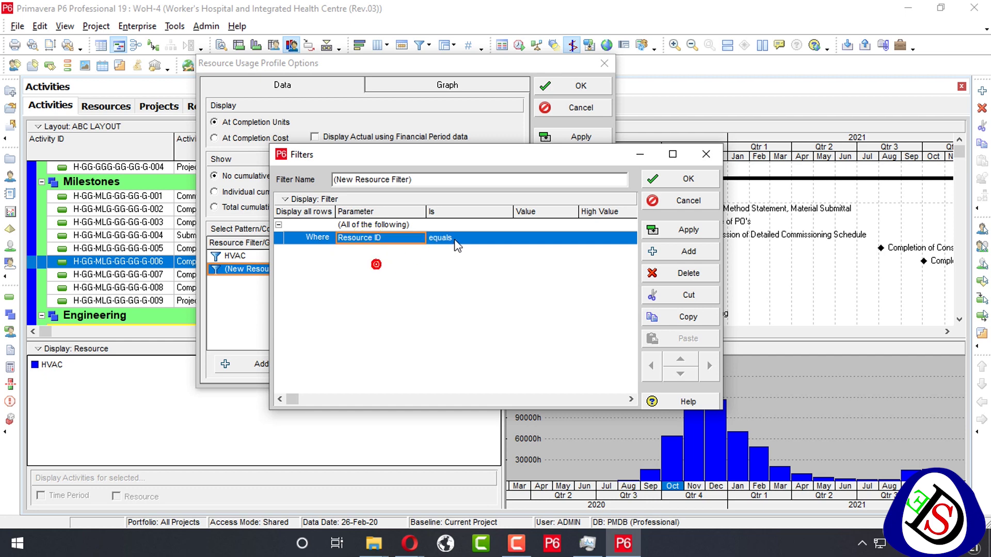
pyautogui.click(521, 243)
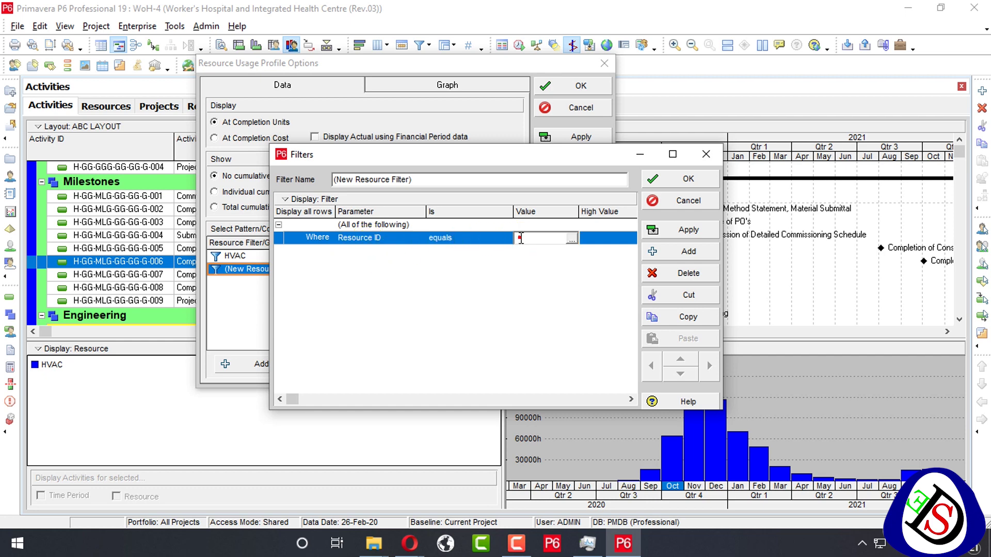
pyautogui.click(572, 239)
pyautogui.click(440, 234)
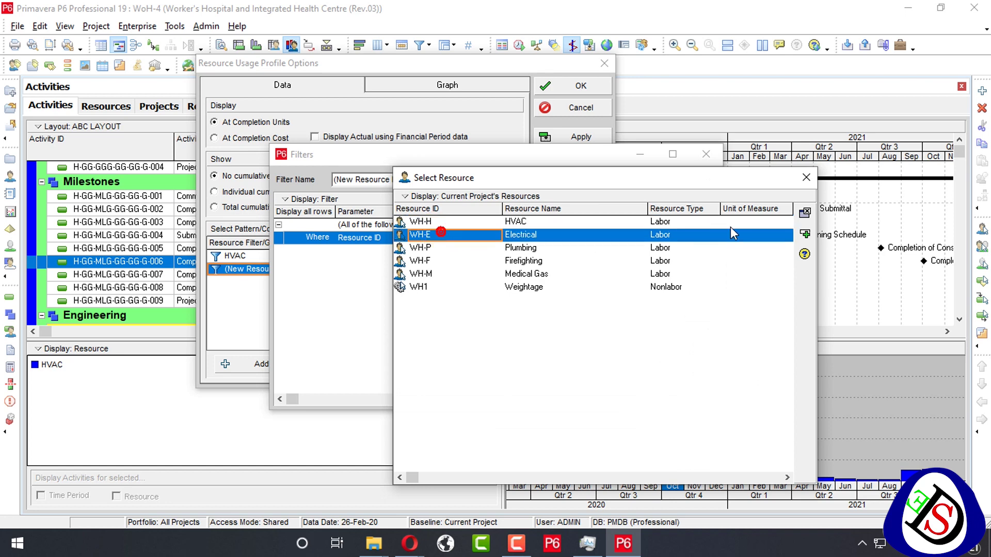
pyautogui.doubleClick(786, 237)
# - Name the second filter Electrical, save it and apply it to the stacked histogram
pyautogui.click(467, 179)
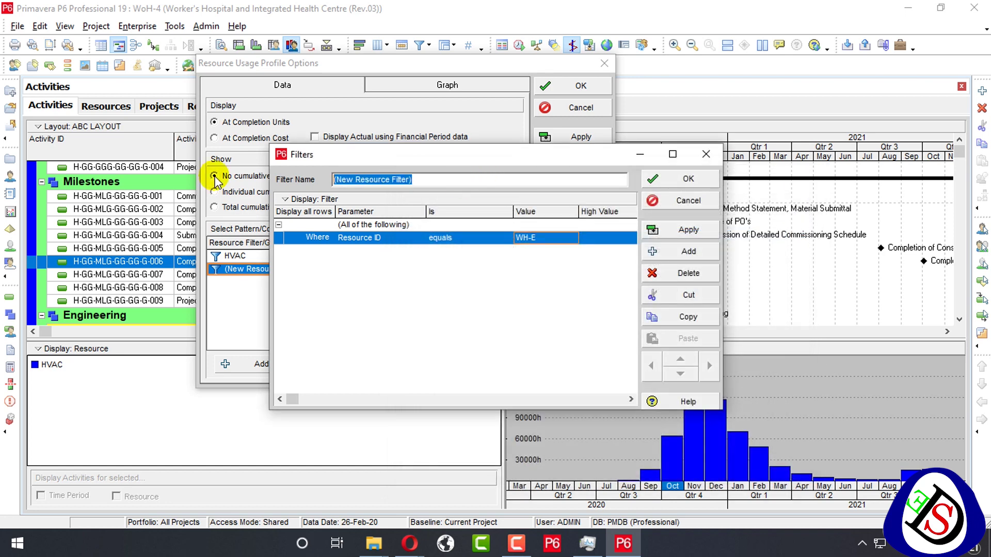
pyautogui.write('Electri')
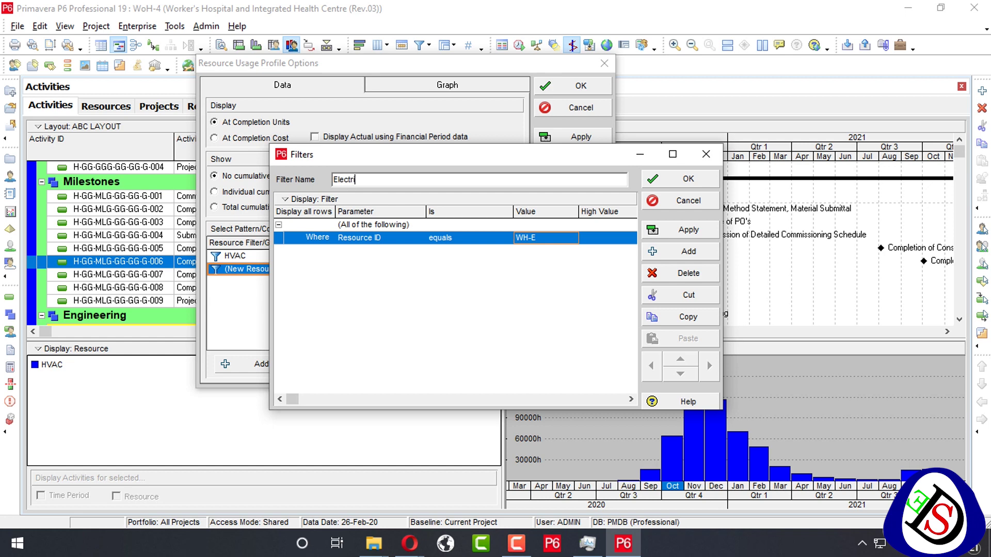
pyautogui.write('cal')
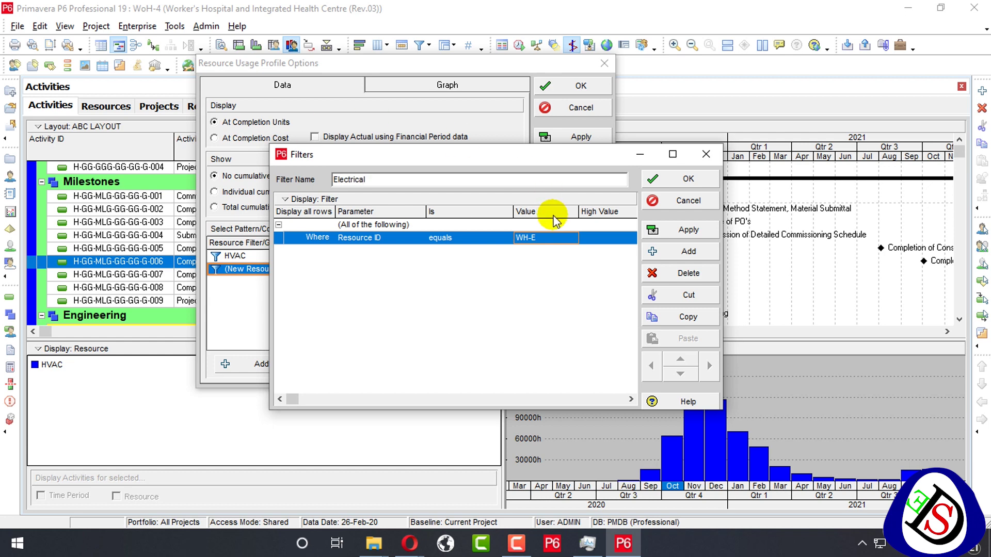
pyautogui.click(689, 179)
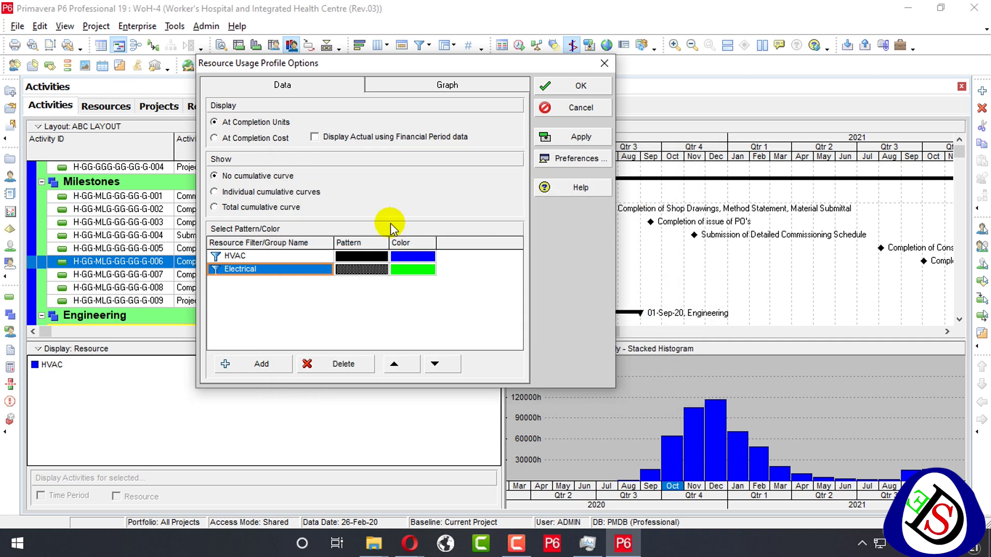
pyautogui.click(560, 137)
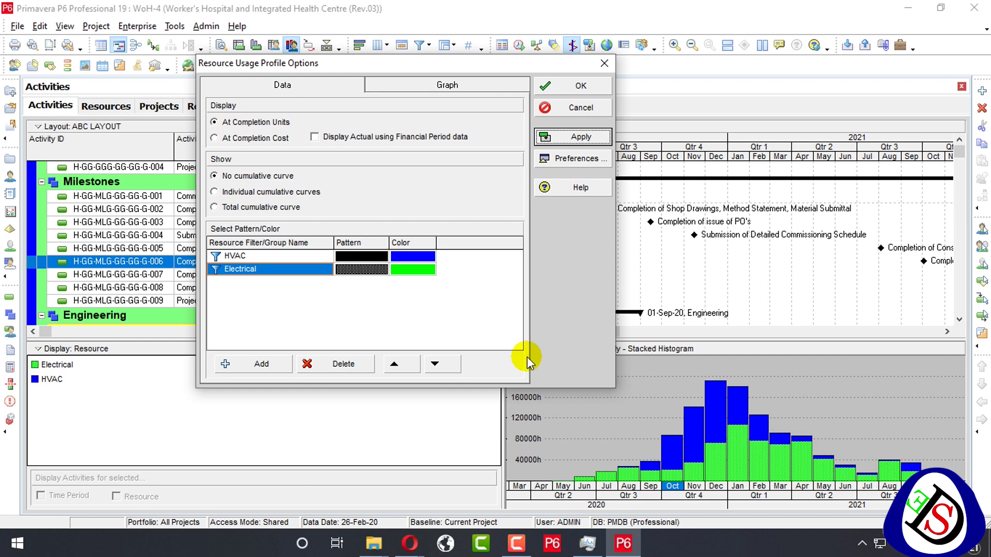
# - Set the Electrical filter's pattern to solid fill and apply it to the histogram
pyautogui.click(372, 269)
pyautogui.click(382, 270)
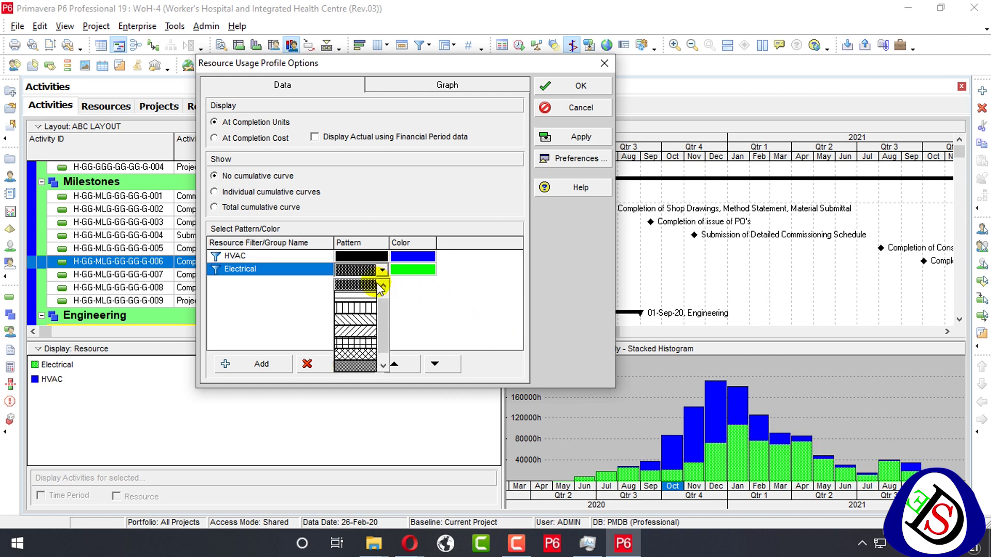
pyautogui.click(372, 283)
pyautogui.click(581, 138)
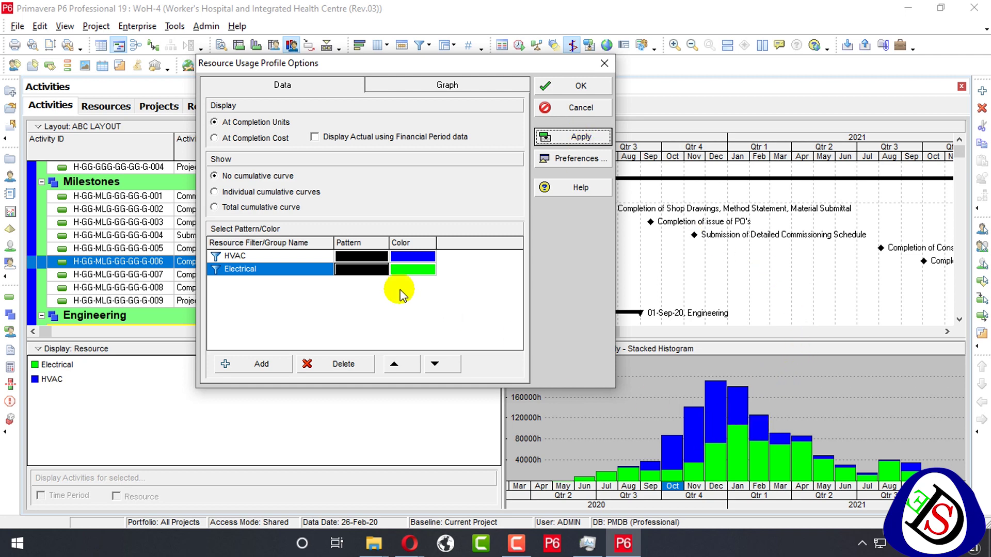
# - Try the dense dotted pattern on both the HVAC and Electrical filters and apply it to the histogram
pyautogui.click(364, 255)
pyautogui.click(358, 285)
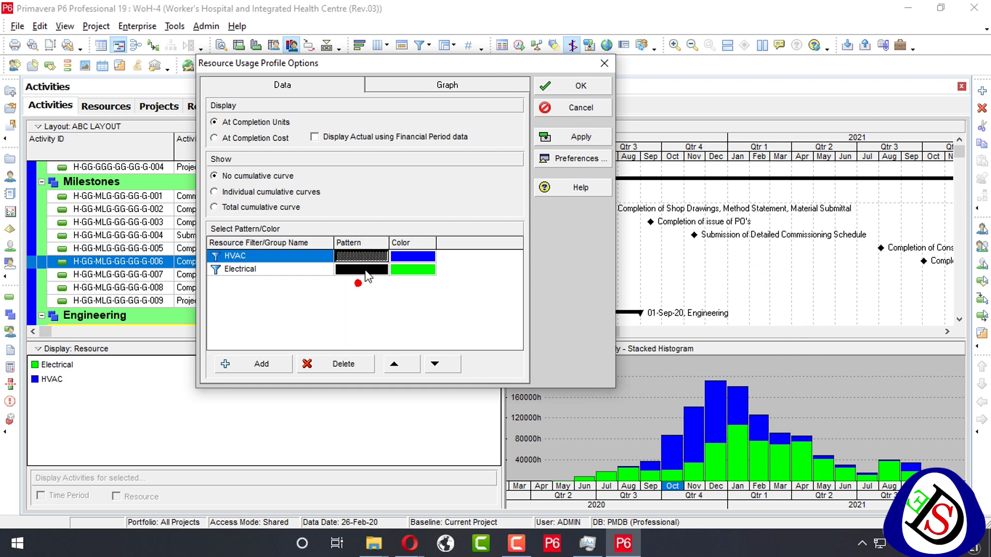
pyautogui.click(361, 269)
pyautogui.click(360, 295)
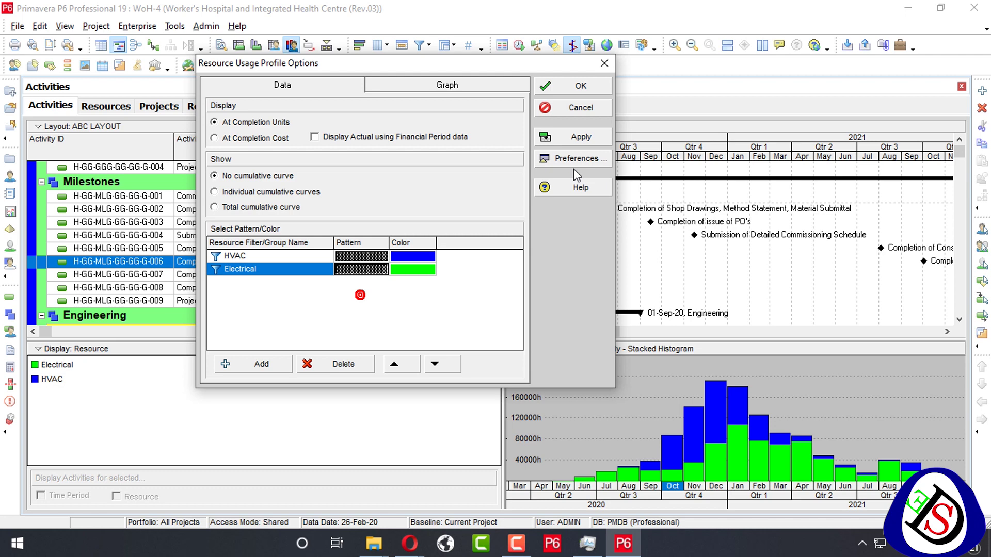
pyautogui.click(593, 138)
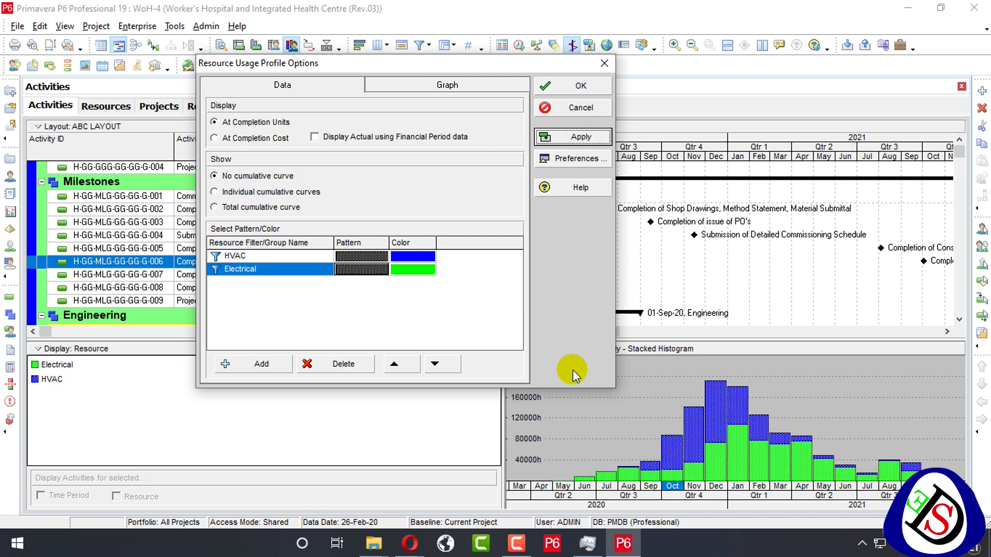
# - Try a lighter dotted pattern on the HVAC filter and apply it to the histogram
pyautogui.click(368, 256)
pyautogui.click(368, 330)
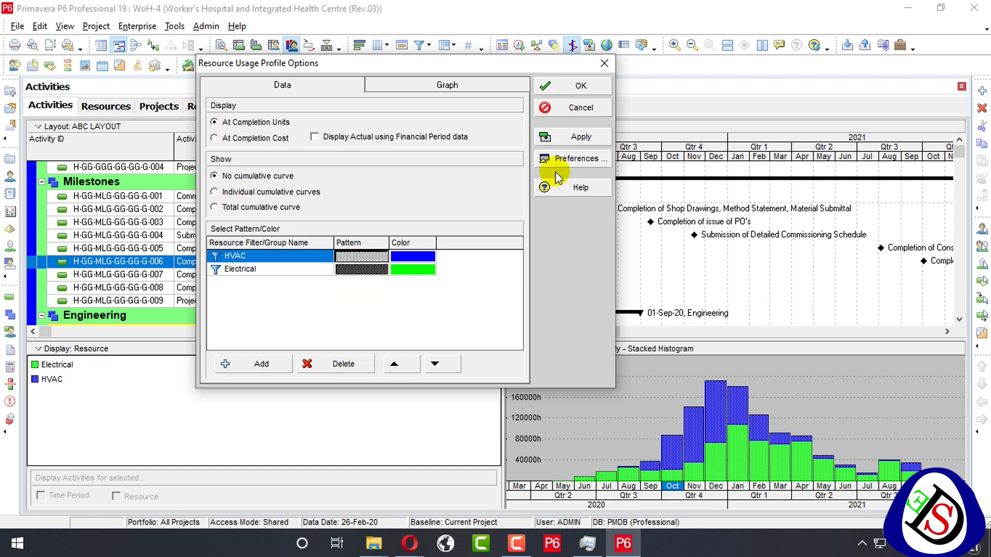
pyautogui.click(589, 138)
# - Return the HVAC filter's pattern to solid fill and apply the change
pyautogui.click(365, 257)
pyautogui.click(367, 268)
pyautogui.click(573, 137)
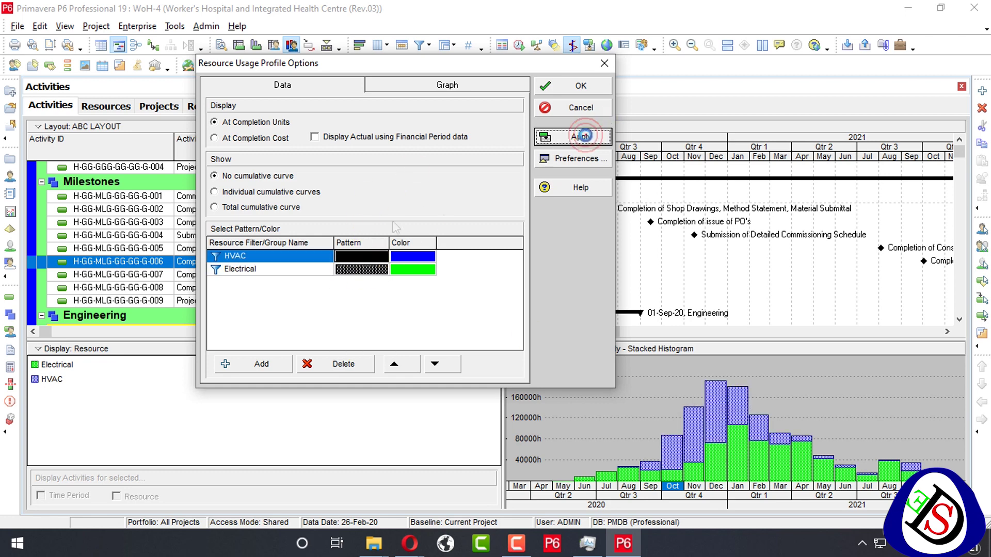
# - Add a third resource filter where Resource ID equals WH-P, the Plumbing resource
pyautogui.click(262, 364)
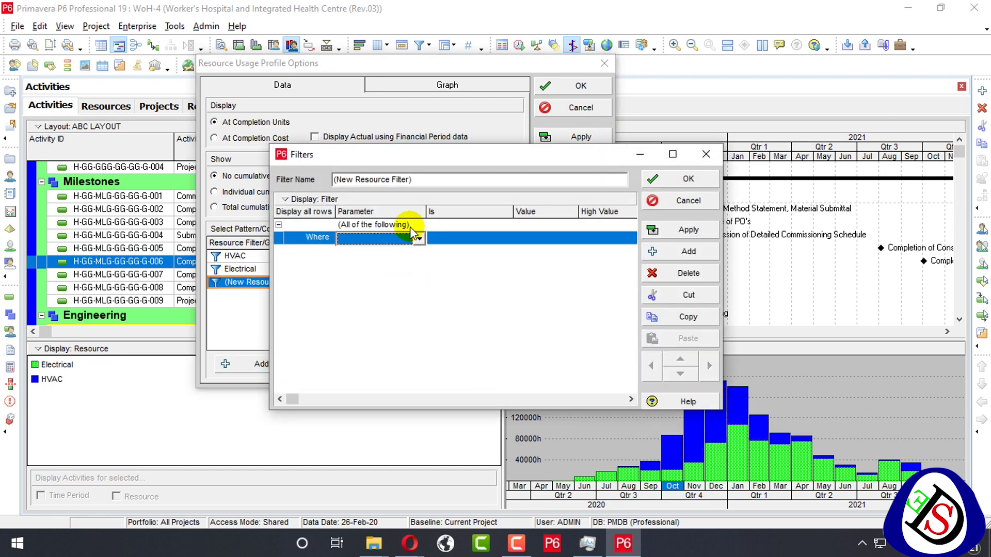
pyautogui.click(448, 180)
pyautogui.click(376, 238)
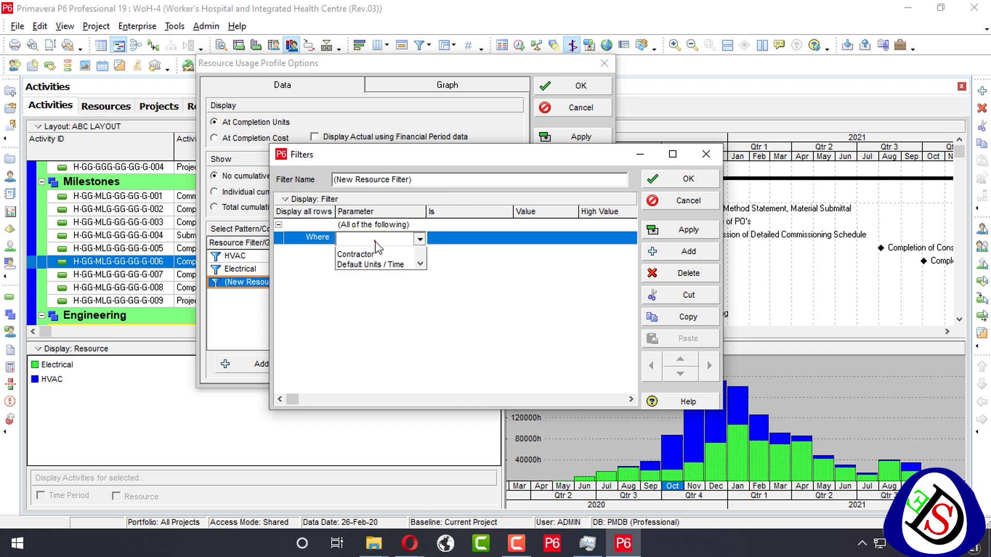
pyautogui.click(376, 238)
pyautogui.press('r')
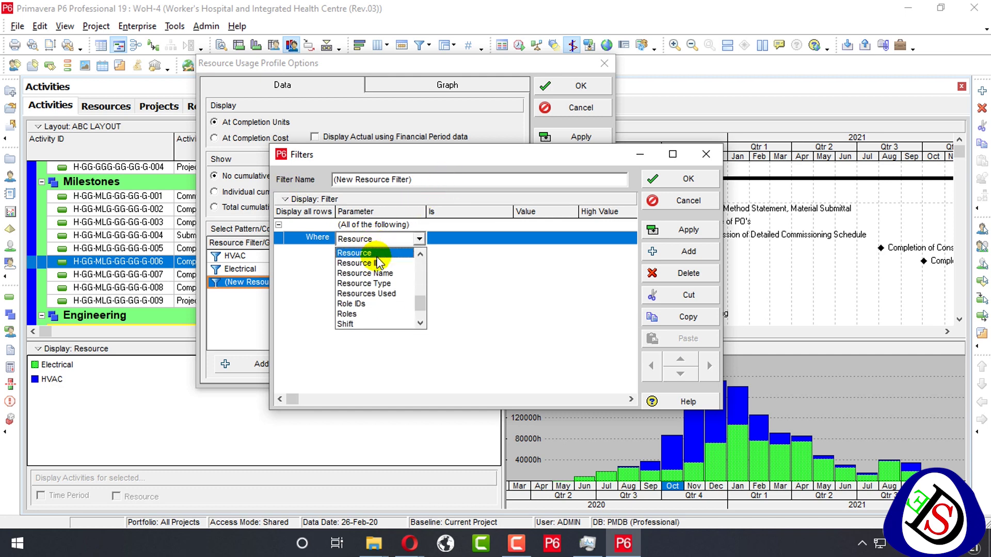
pyautogui.click(369, 263)
pyautogui.click(524, 240)
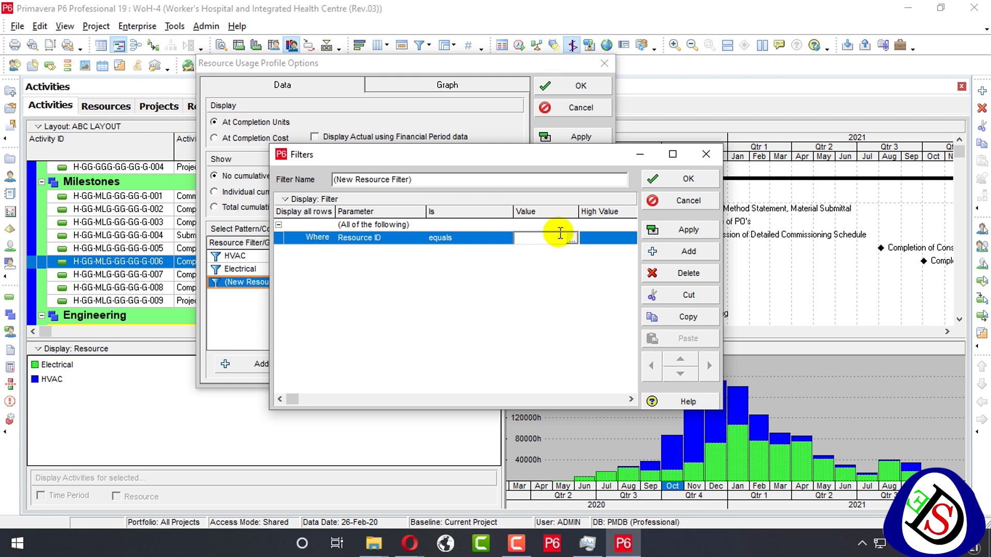
pyautogui.click(572, 238)
pyautogui.click(509, 249)
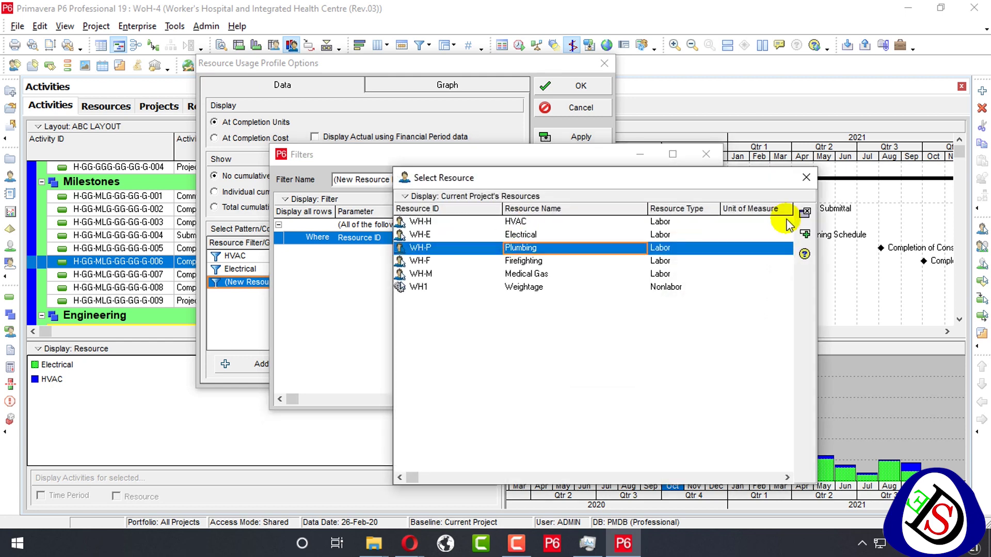
pyautogui.click(804, 212)
# - Name the third filter Plumbing, save it and apply it to the stacked histogram
pyautogui.click(485, 180)
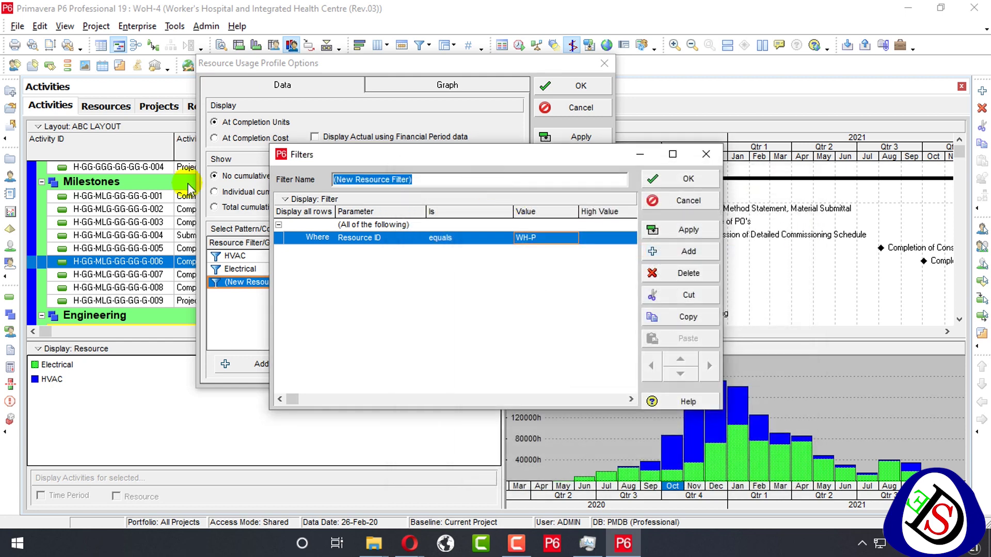
pyautogui.press('BackSpace')
pyautogui.write('Plumbing')
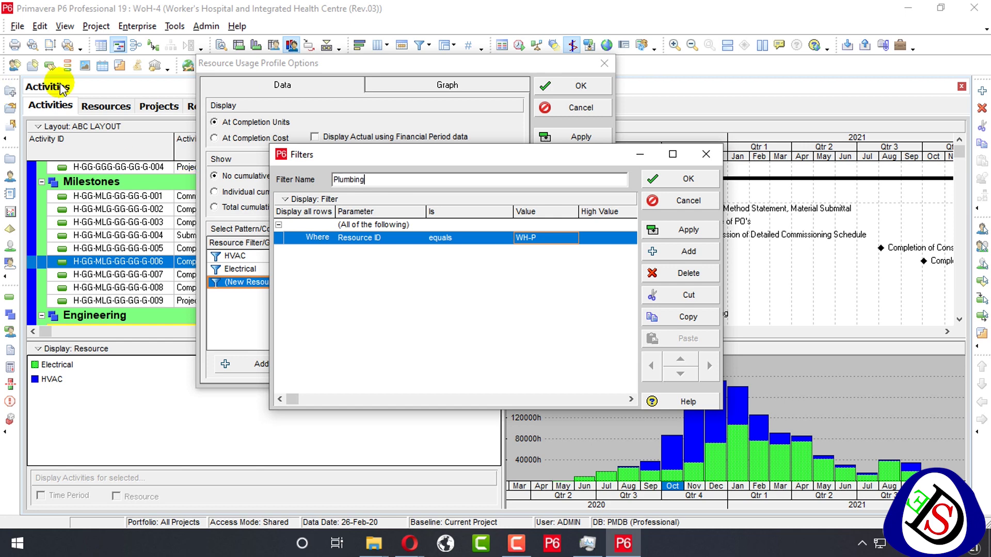
pyautogui.click(683, 236)
pyautogui.click(683, 177)
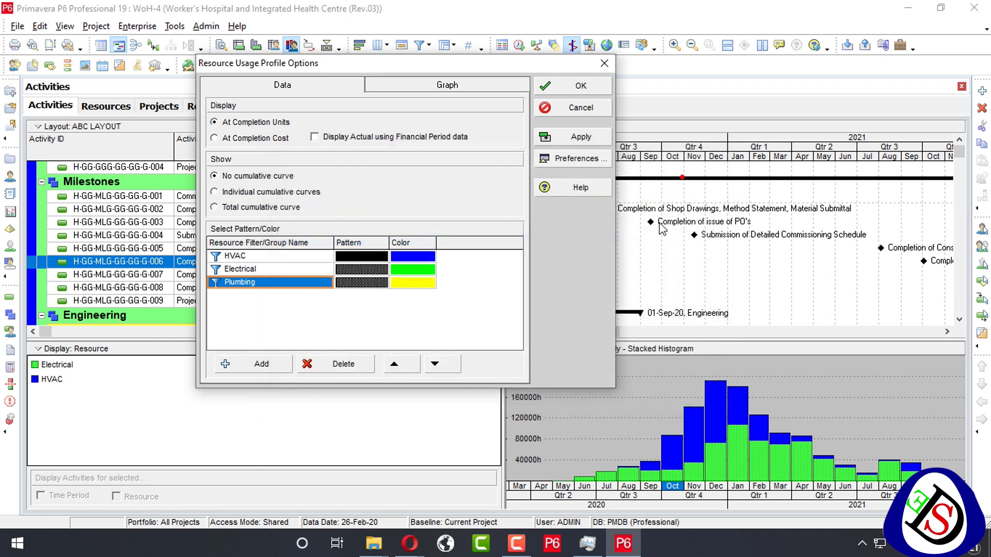
pyautogui.click(582, 136)
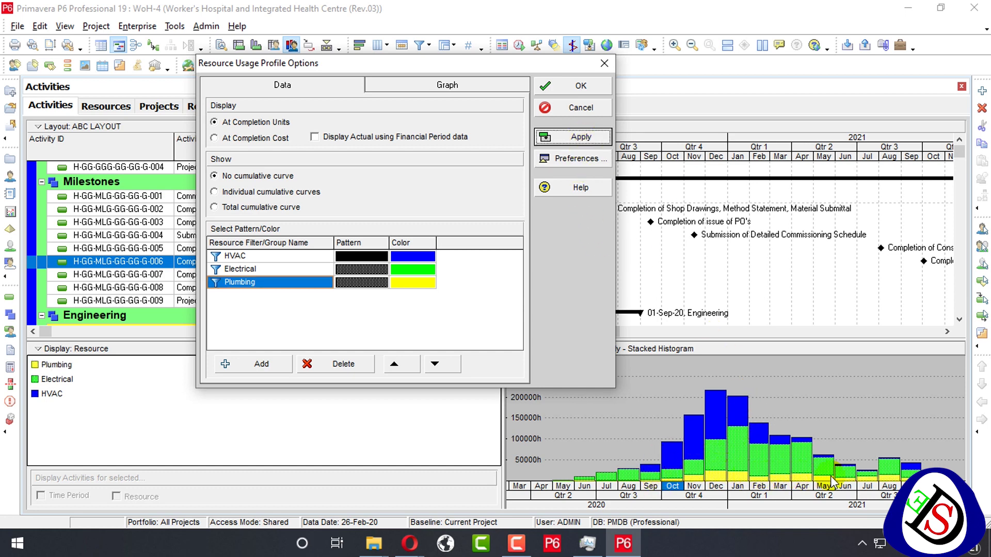
# - Add a fourth resource filter where Resource ID equals WH-F, the Firefighting resource
pyautogui.click(247, 364)
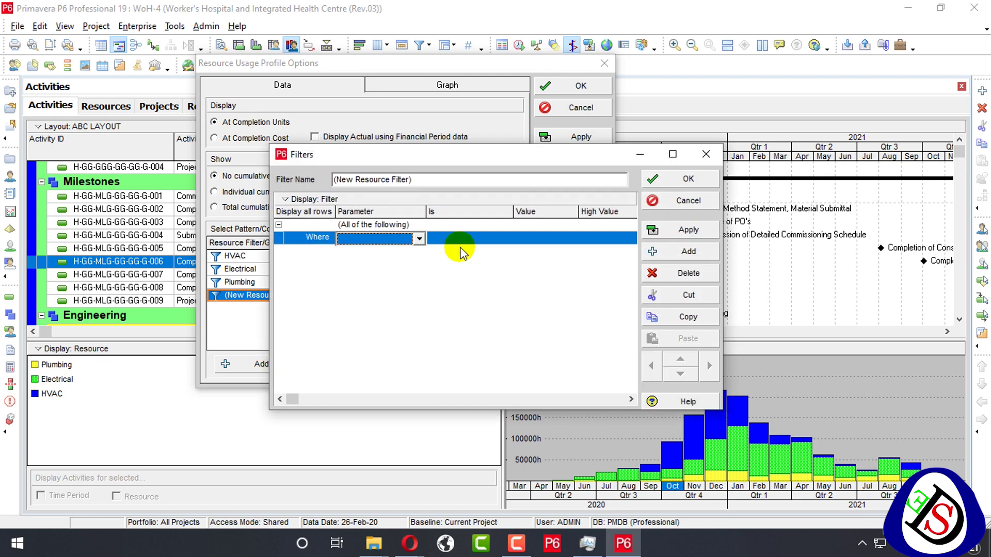
pyautogui.click(411, 240)
pyautogui.press('r')
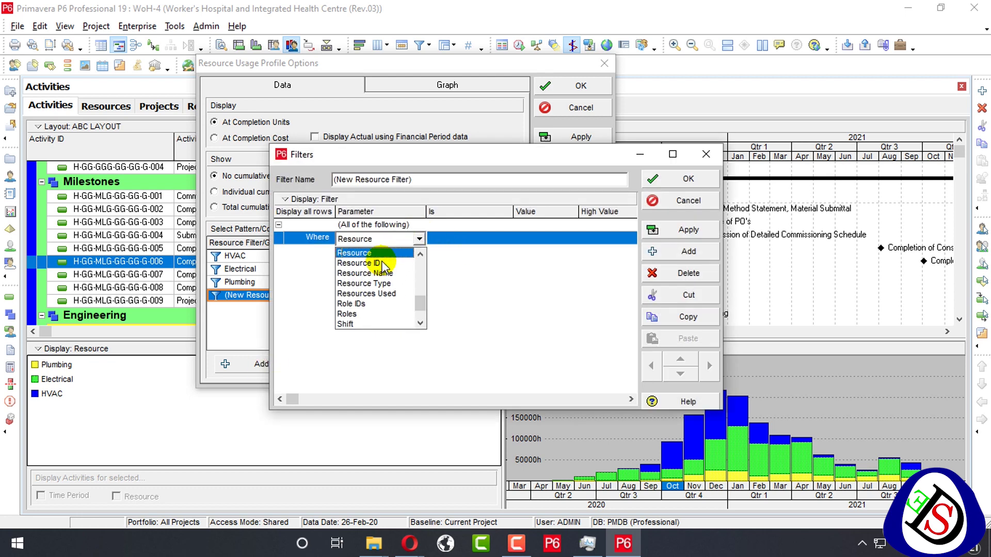
pyautogui.click(370, 254)
pyautogui.click(374, 239)
pyautogui.click(376, 264)
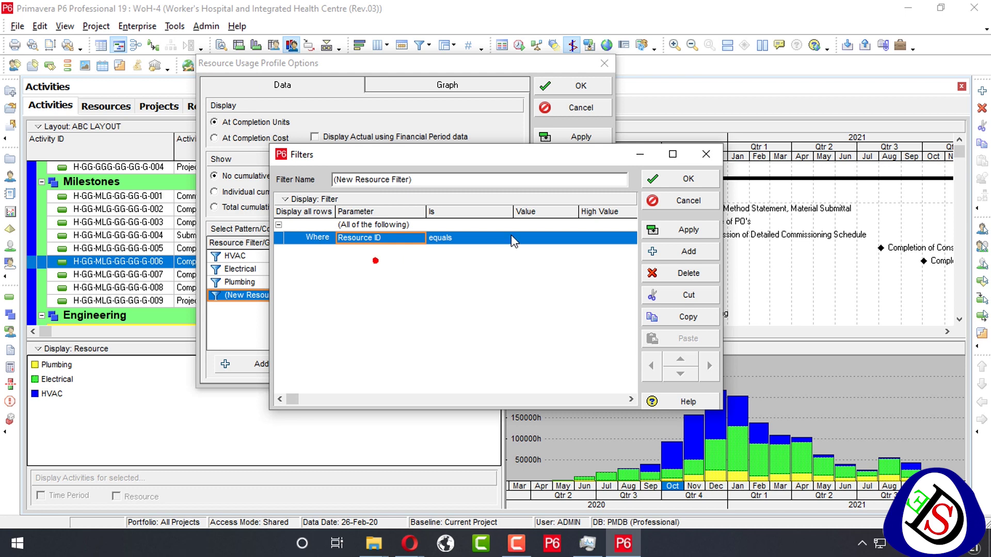
pyautogui.click(544, 237)
pyautogui.click(571, 239)
pyautogui.click(477, 263)
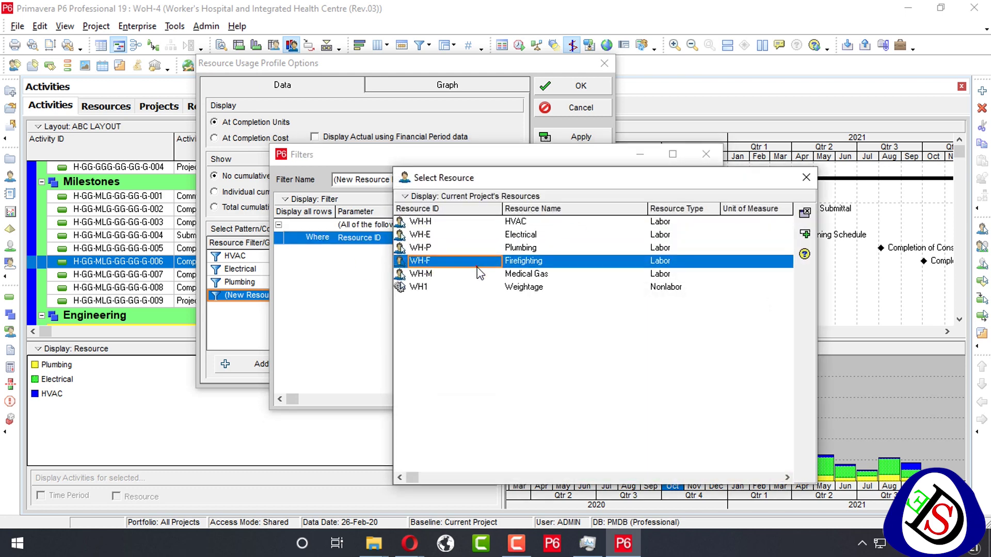
pyautogui.click(805, 233)
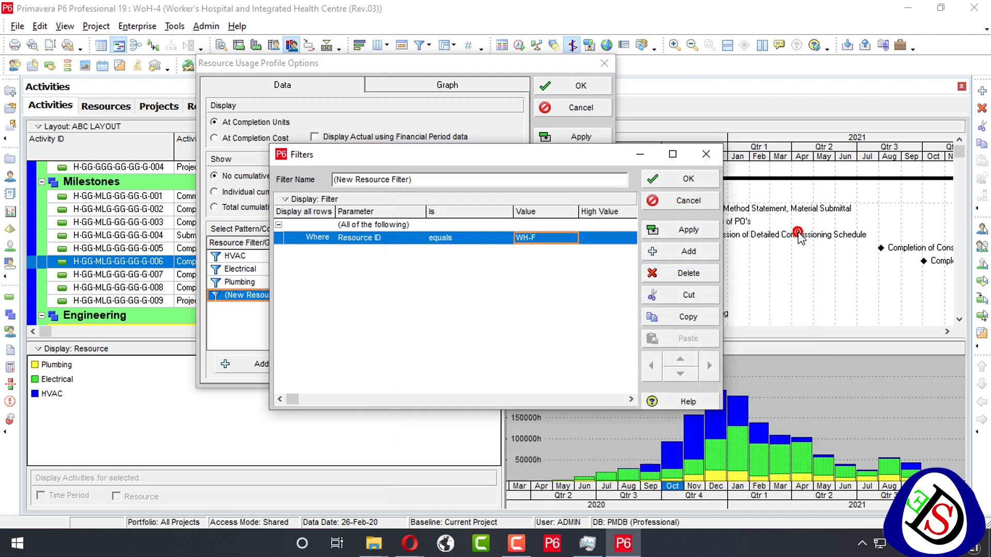
# - Name the fourth filter Fire fighting, save it and apply it to the stacked histogram
pyautogui.tripleClick(434, 181)
pyautogui.press('BackSpace')
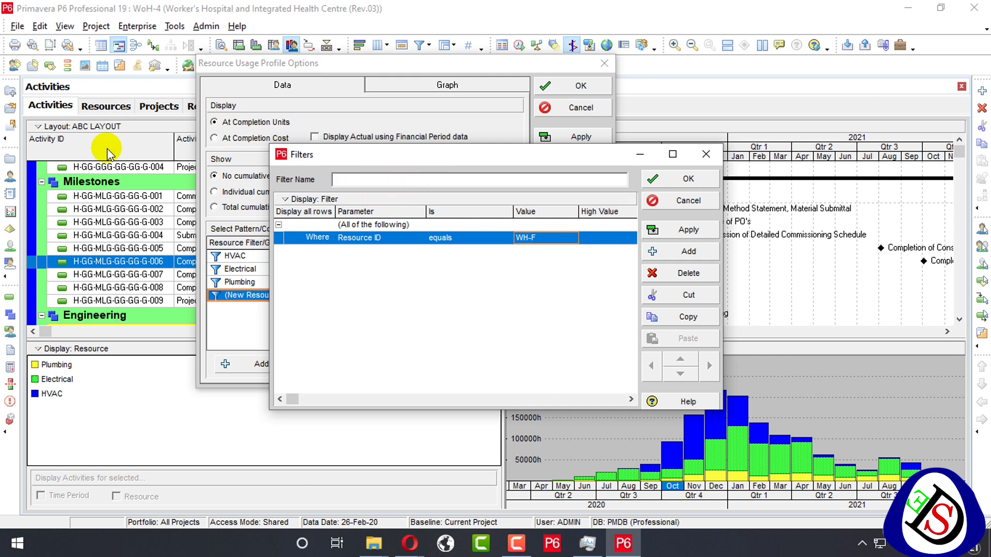
pyautogui.write('Firf')
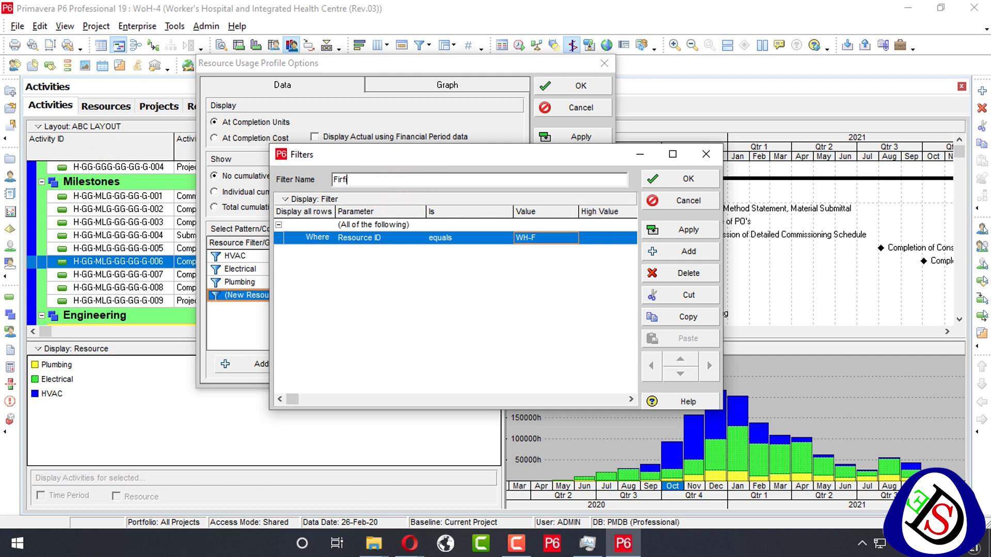
pyautogui.write('ighting')
pyautogui.click(495, 7)
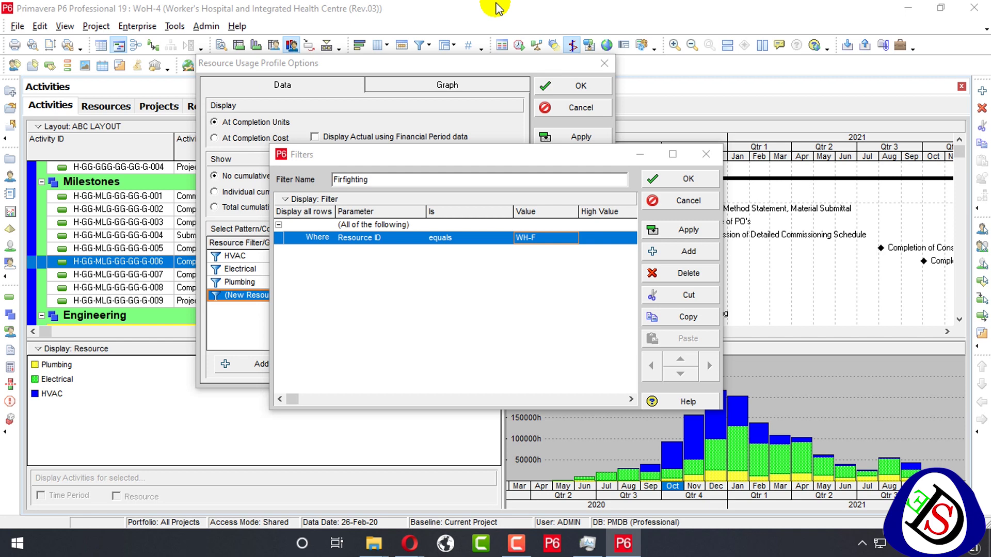
pyautogui.click(343, 180)
pyautogui.write('e')
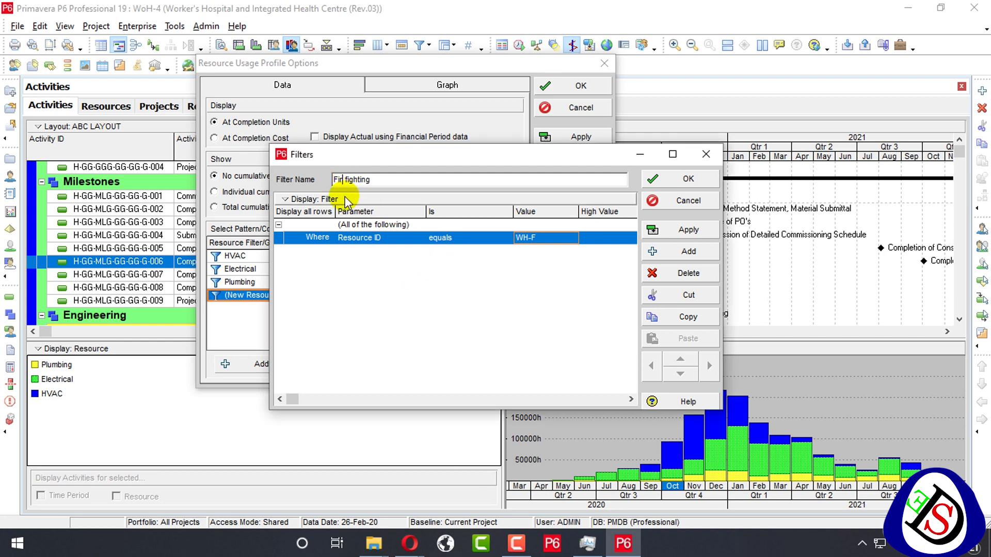
pyautogui.click(666, 230)
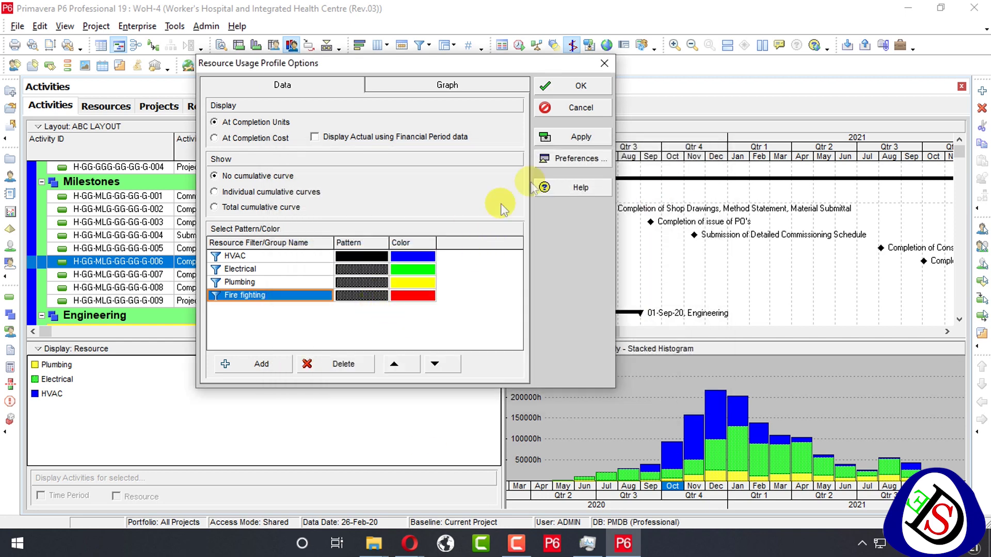
pyautogui.click(578, 137)
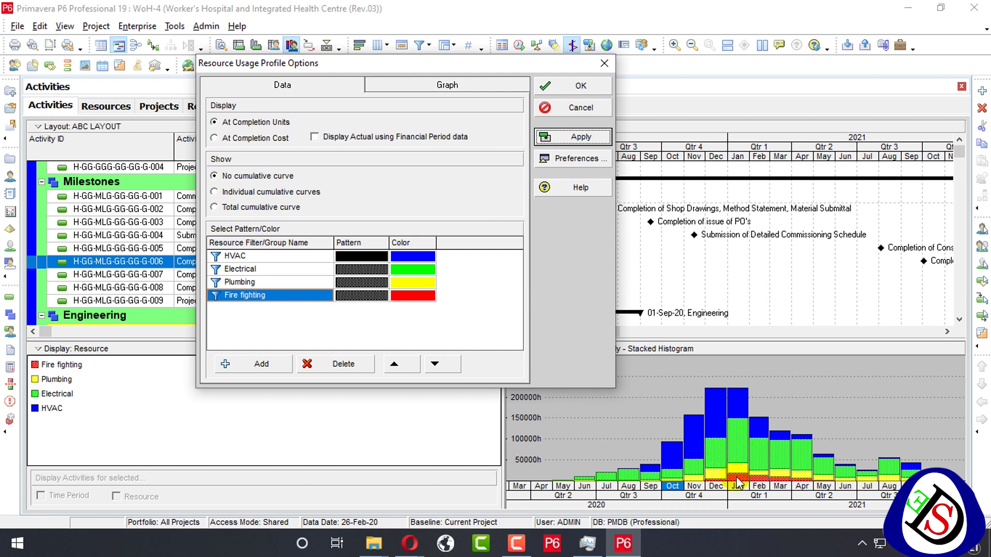
# - Set the Fire fighting filter's pattern to solid fill and apply it to the histogram
pyautogui.click(381, 295)
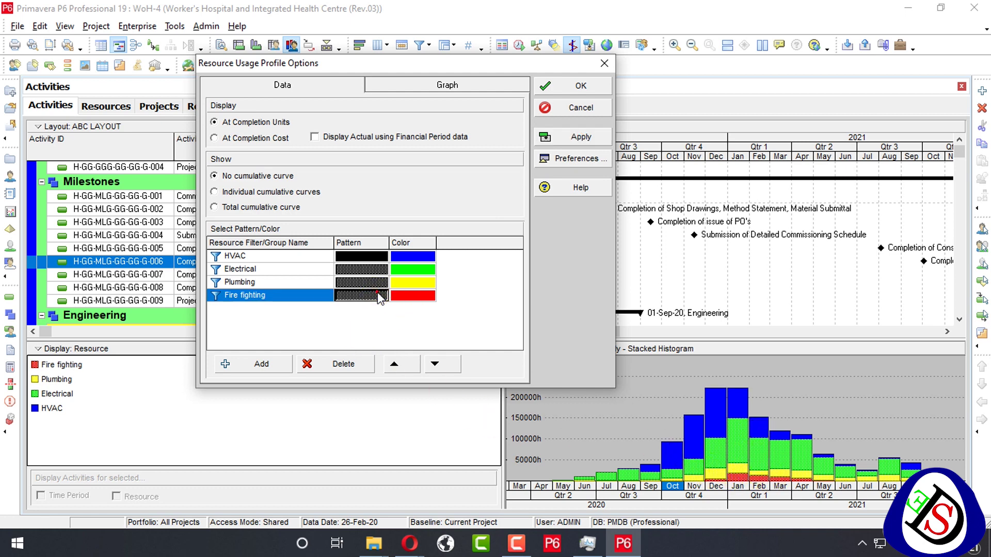
pyautogui.click(381, 297)
pyautogui.scroll(1, 362, 315)
pyautogui.click(362, 312)
pyautogui.click(590, 136)
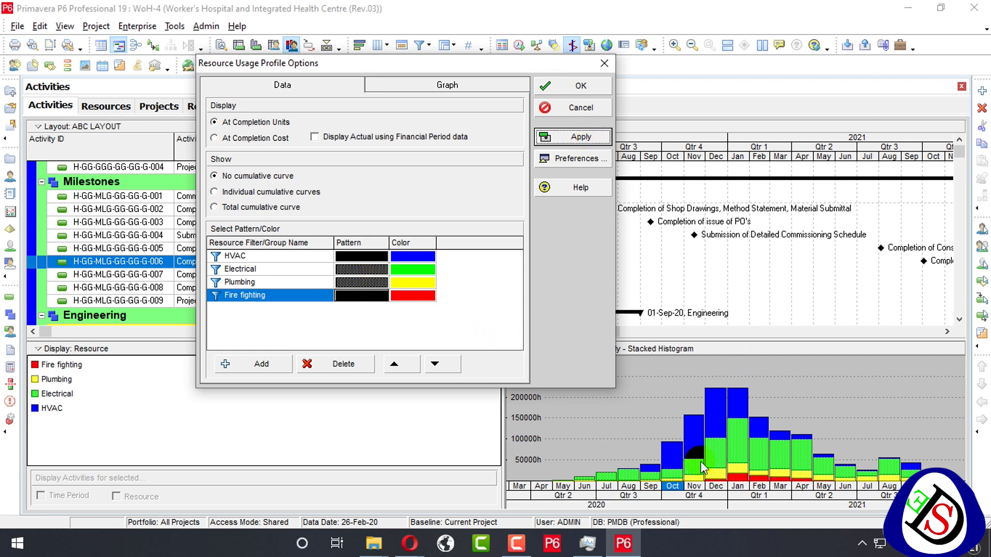
# - Set the patterns of the Electrical and Plumbing filters to solid fill and apply them
pyautogui.click(376, 268)
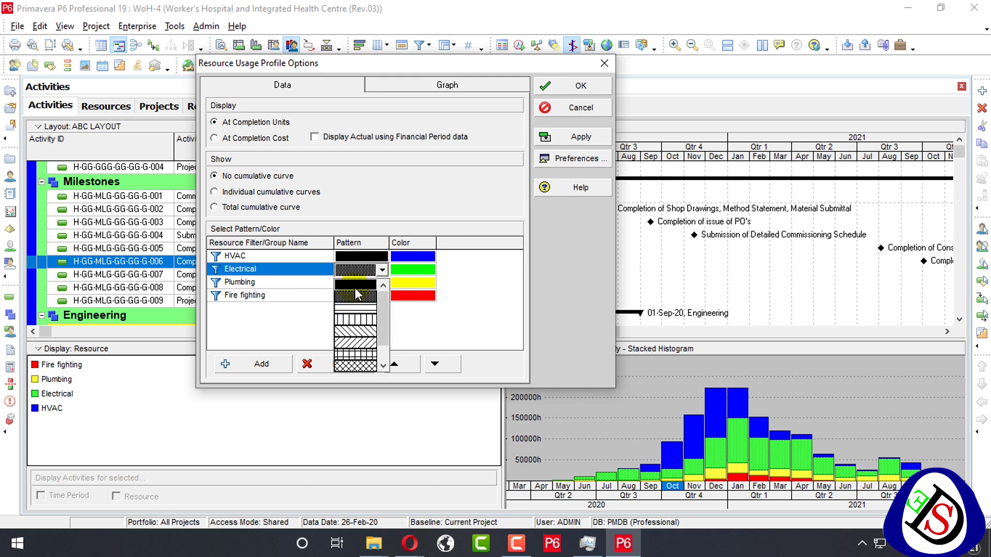
pyautogui.click(355, 287)
pyautogui.click(362, 282)
pyautogui.click(365, 302)
# - Add a fifth resource filter where Resource ID equals WH-M, the Medical Gas resource
pyautogui.click(255, 364)
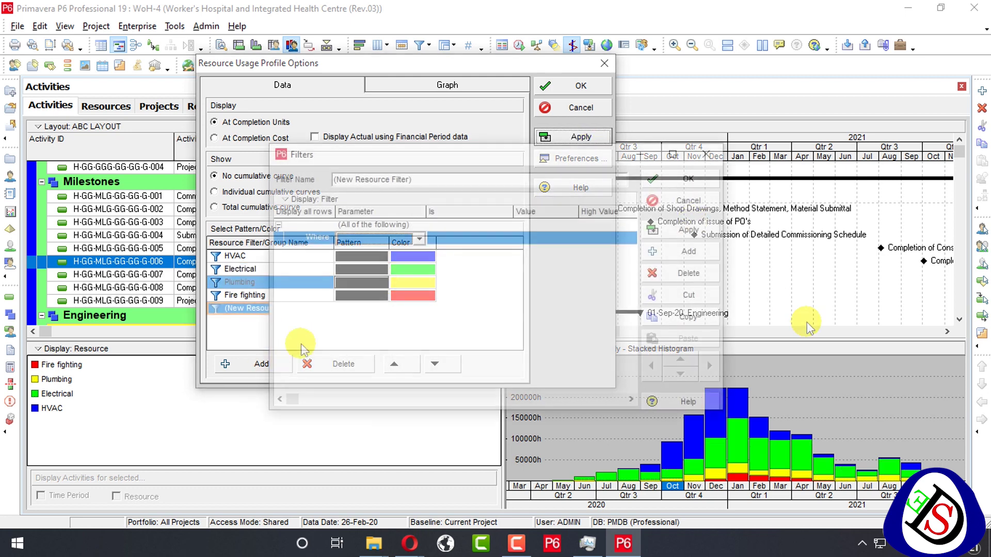
pyautogui.click(395, 239)
pyautogui.click(419, 179)
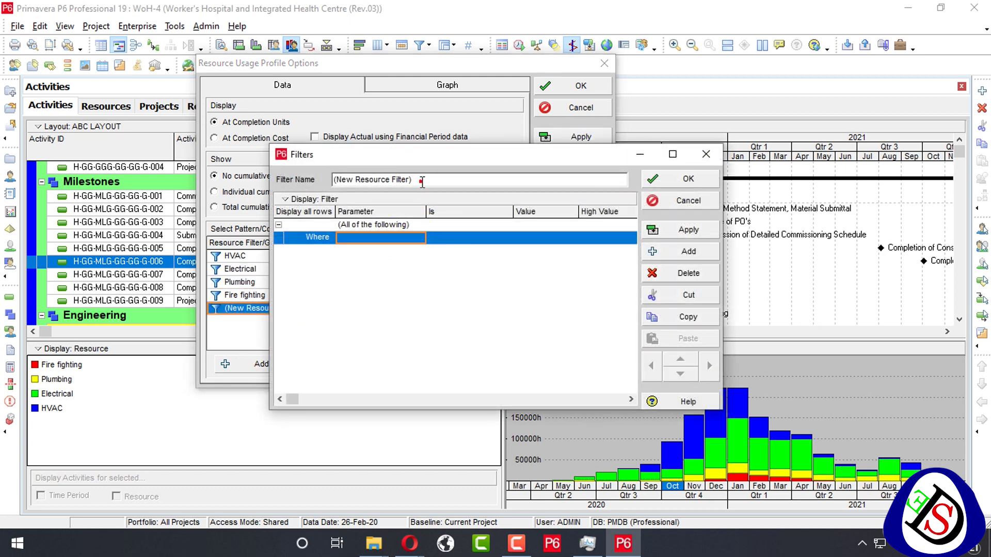
pyautogui.click(406, 238)
pyautogui.click(397, 239)
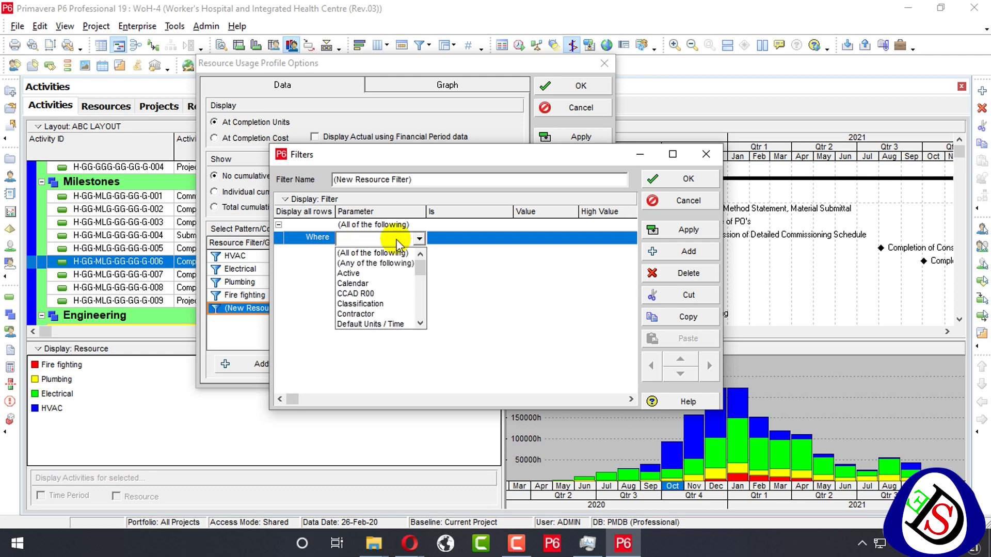
pyautogui.press('r')
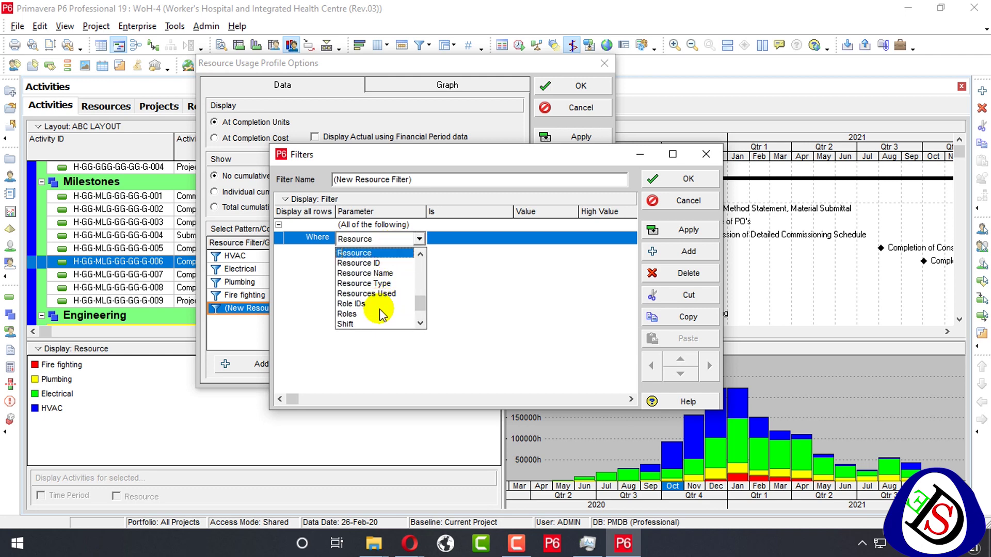
pyautogui.click(385, 263)
pyautogui.click(531, 240)
pyautogui.click(569, 243)
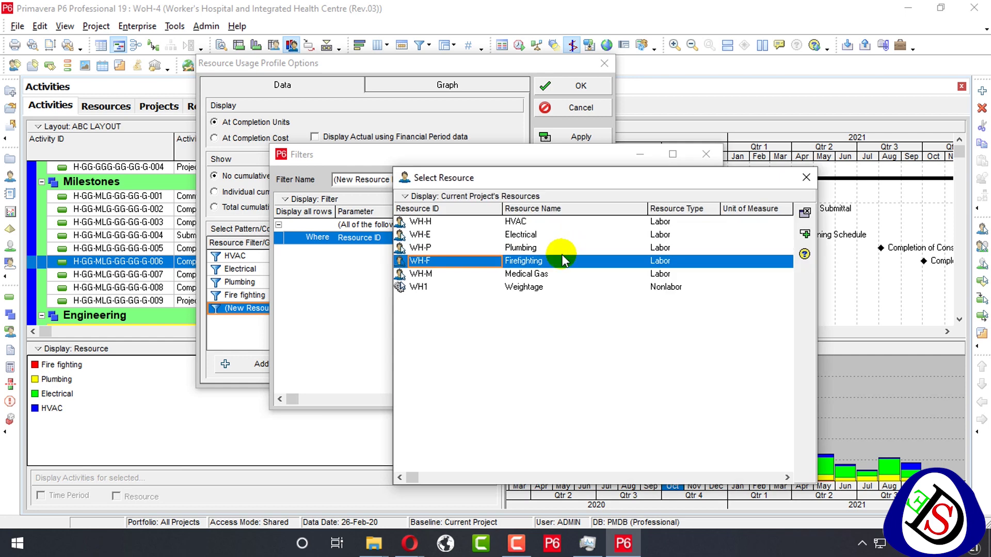
pyautogui.click(536, 274)
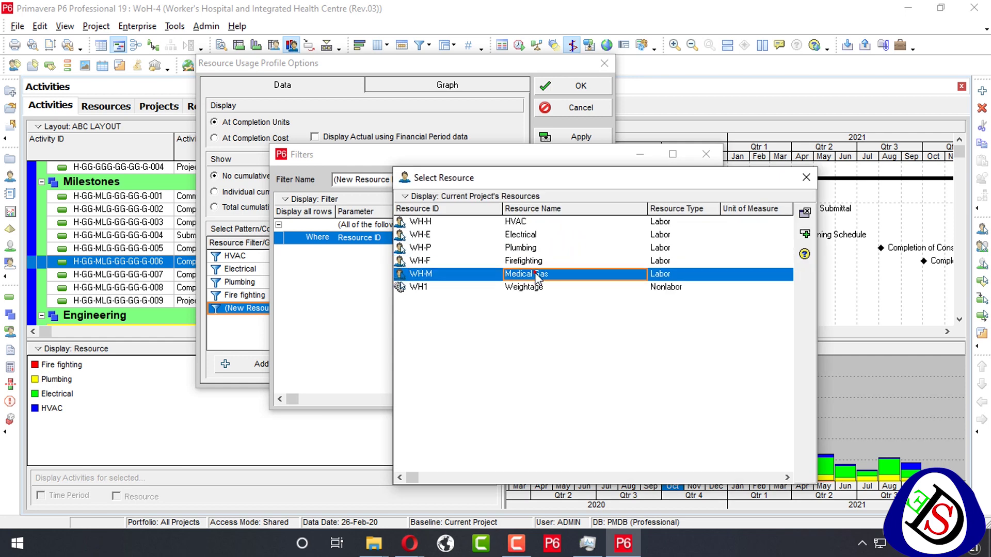
pyautogui.click(805, 235)
# - Name the fifth filter Medical Gas, save it and apply it to the stacked histogram
pyautogui.doubleClick(434, 178)
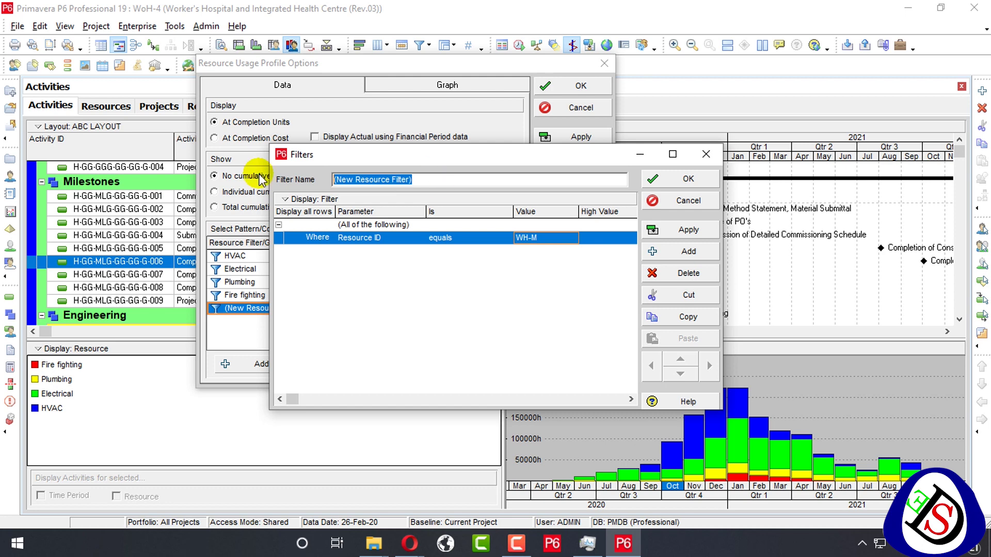
pyautogui.press('BackSpace')
pyautogui.write('Medical Gas')
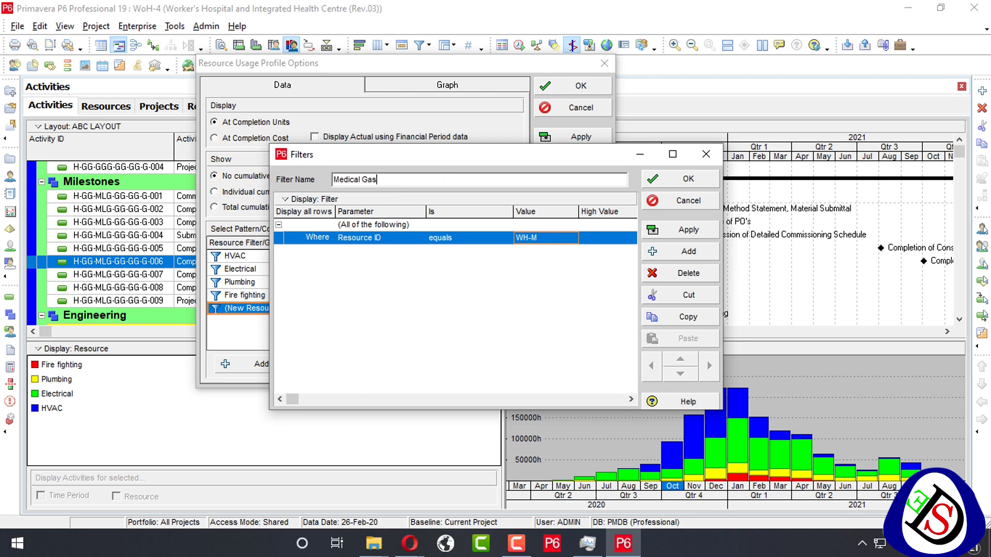
pyautogui.click(679, 234)
pyautogui.click(690, 178)
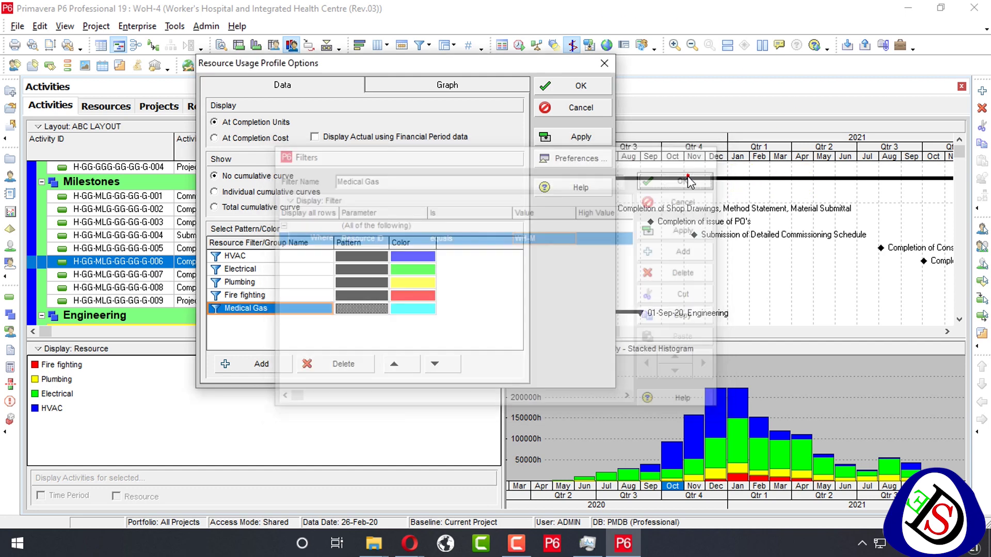
pyautogui.click(581, 137)
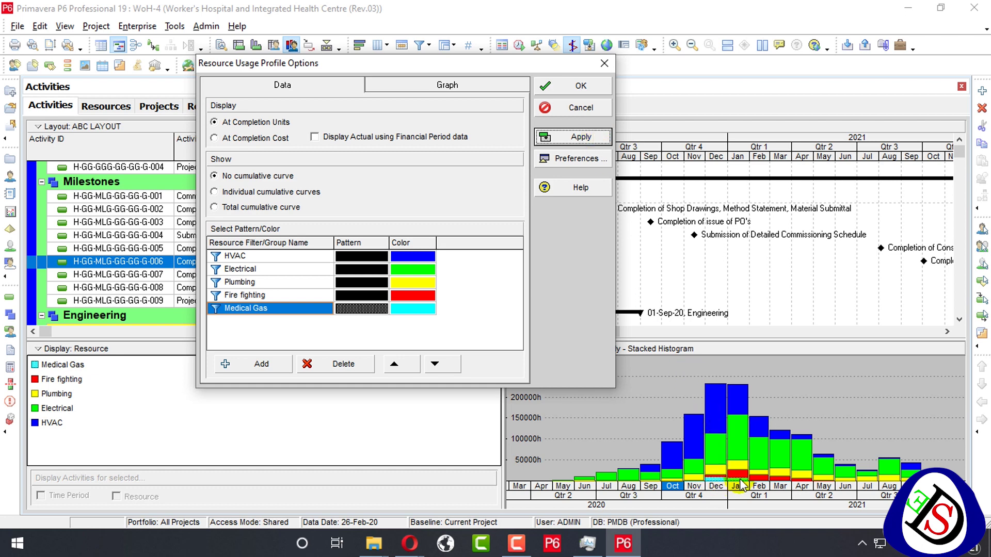
# - Add a sixth resource filter where Resource ID equals WH1, the nonlabor Weightage resource
pyautogui.click(282, 360)
pyautogui.click(421, 179)
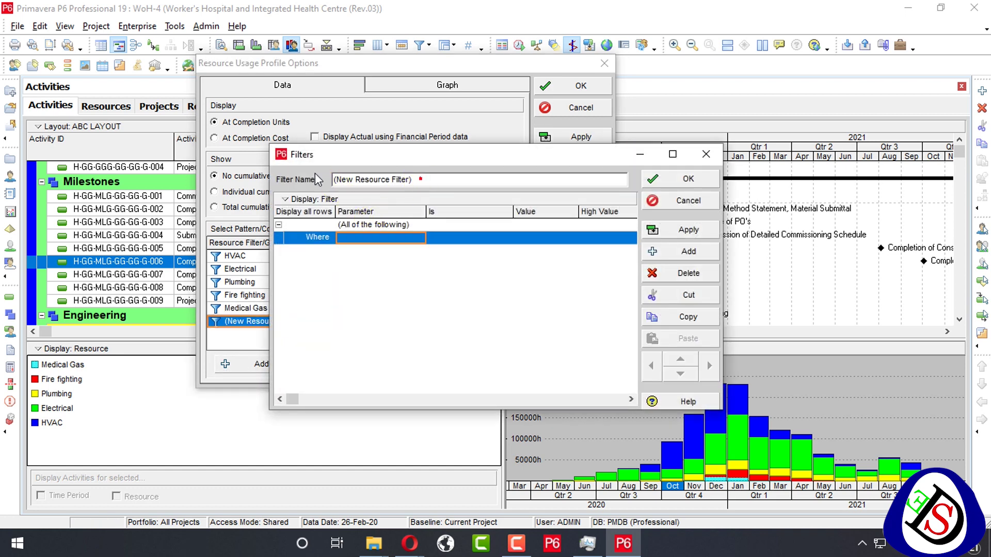
pyautogui.click(380, 178)
pyautogui.click(405, 239)
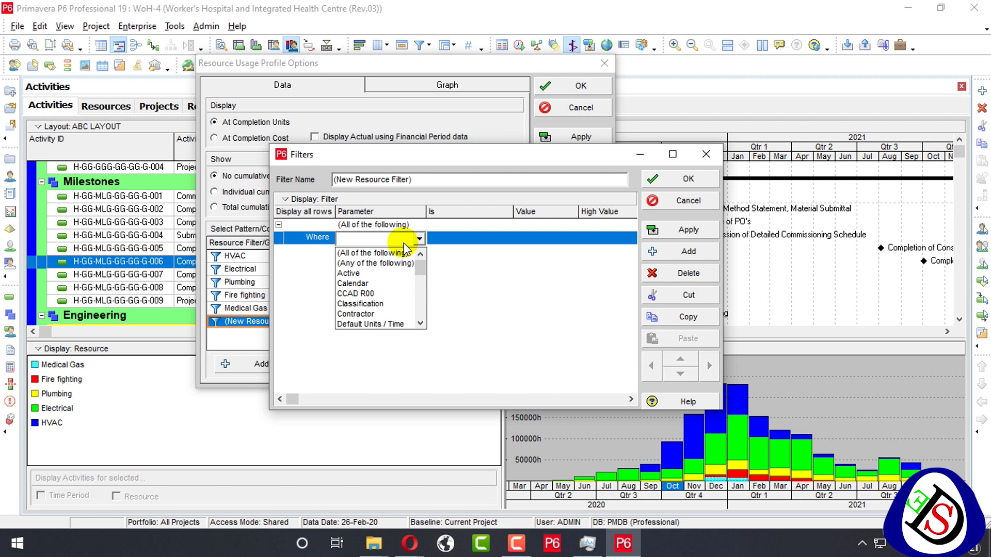
pyautogui.press('r')
pyautogui.press('r')
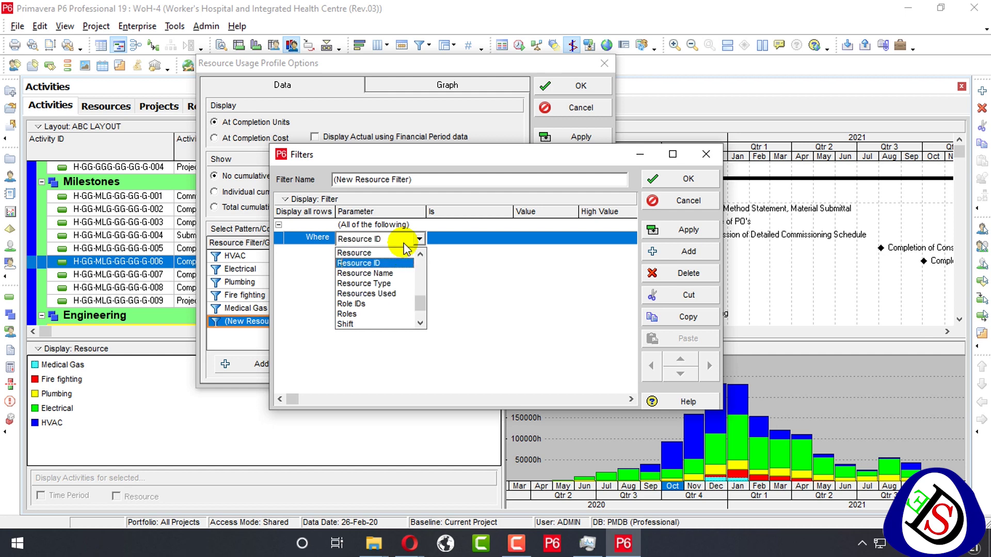
pyautogui.click(393, 261)
pyautogui.click(521, 236)
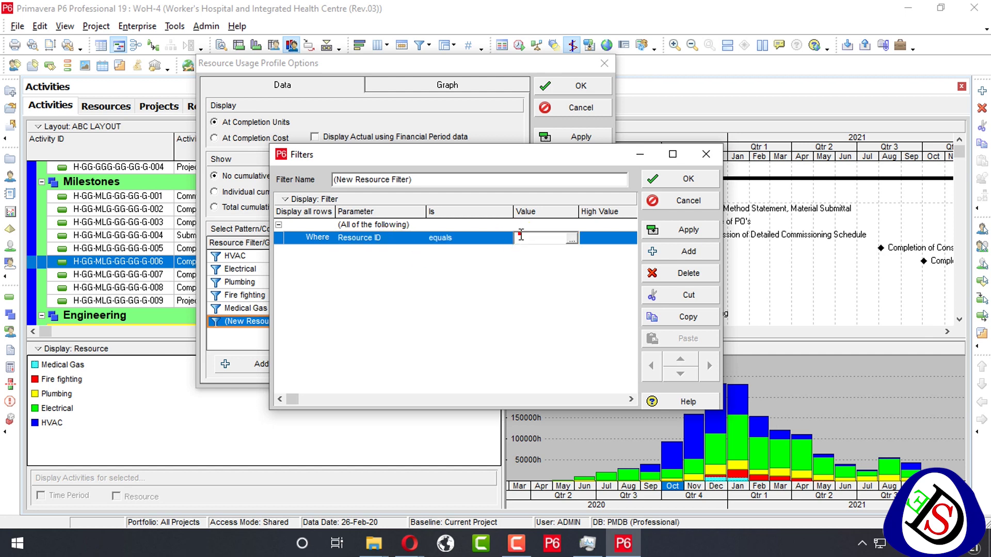
pyautogui.click(521, 235)
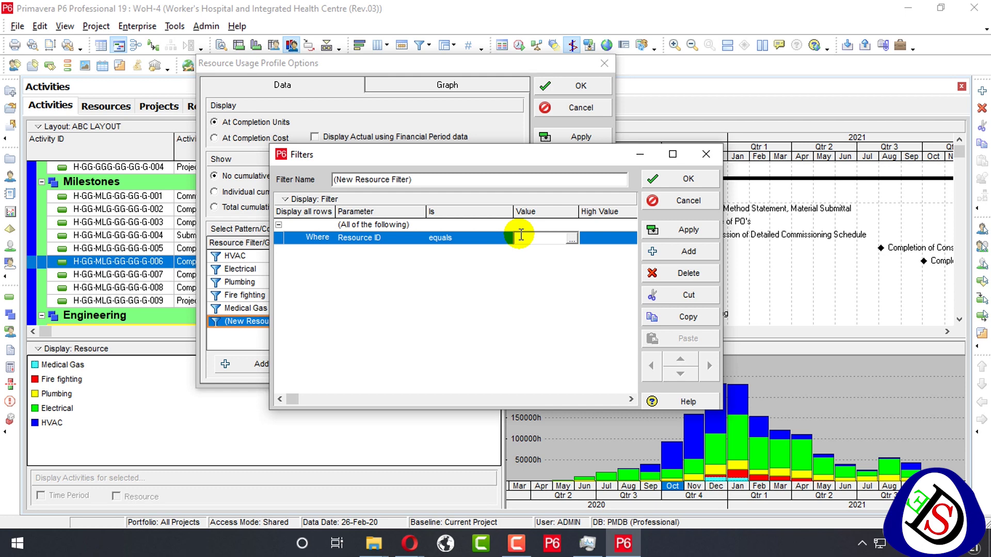
pyautogui.click(568, 237)
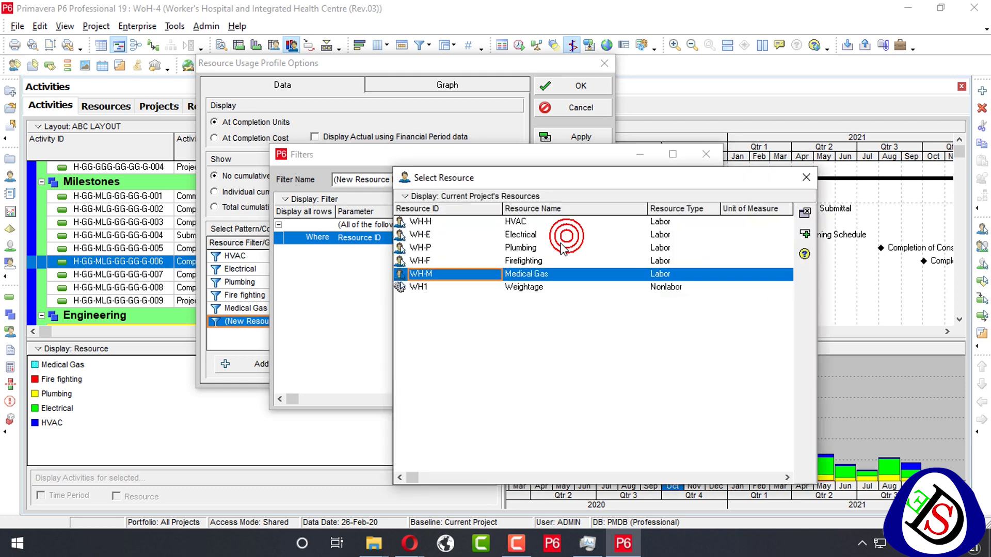
pyautogui.click(559, 287)
pyautogui.click(805, 234)
# - Name the sixth filter Weightges Non Labor, save it and apply it to the stacked histogram
pyautogui.tripleClick(420, 179)
pyautogui.press('BackSpace')
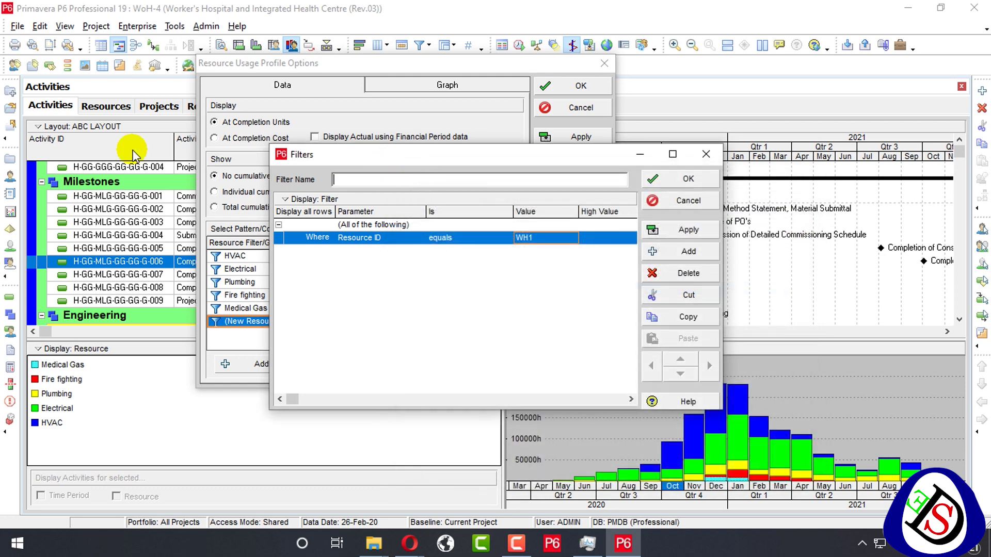
pyautogui.write('Weightges')
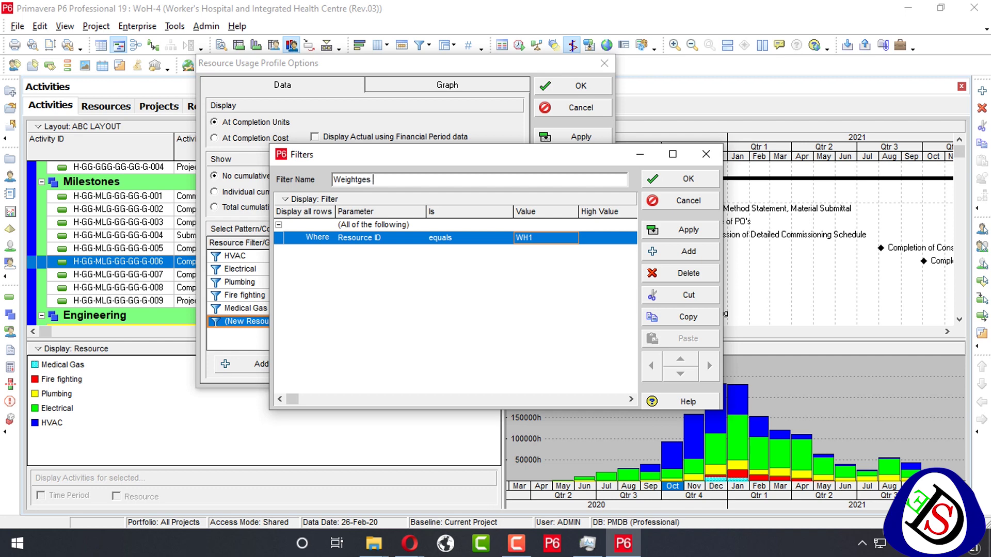
pyautogui.write(' Non Labour')
pyautogui.press('BackSpace')
pyautogui.press('BackSpace')
pyautogui.write('r')
pyautogui.click(682, 179)
pyautogui.click(599, 137)
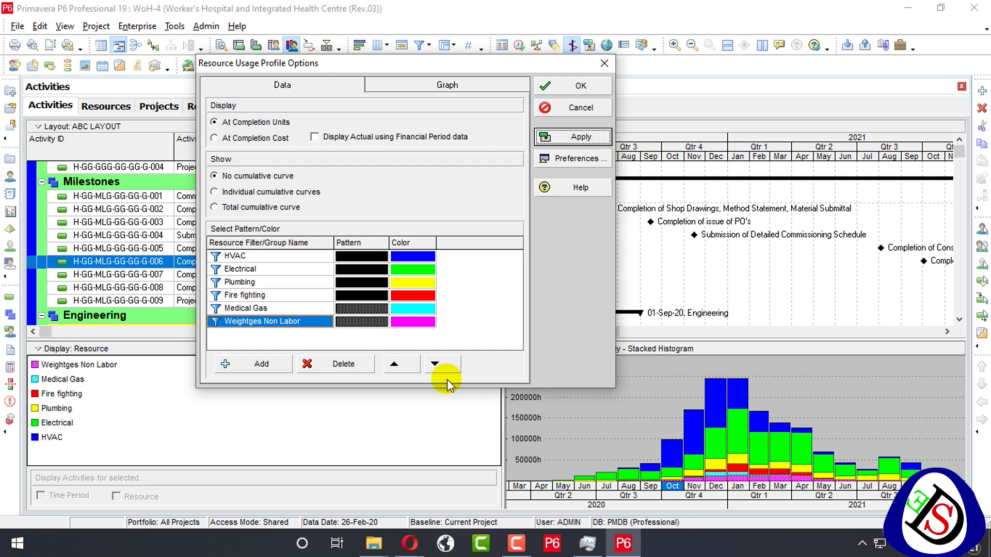
# - Set the patterns of the Medical Gas and Weightges Non Labor filters to solid fill, apply them and close the profile options
pyautogui.click(361, 309)
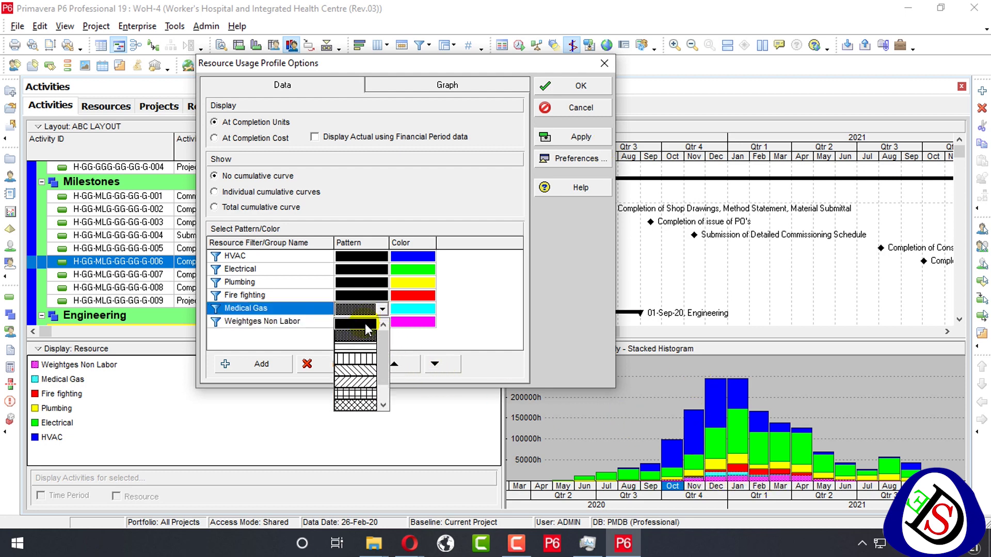
pyautogui.click(366, 324)
pyautogui.click(371, 322)
pyautogui.scroll(2, 364, 333)
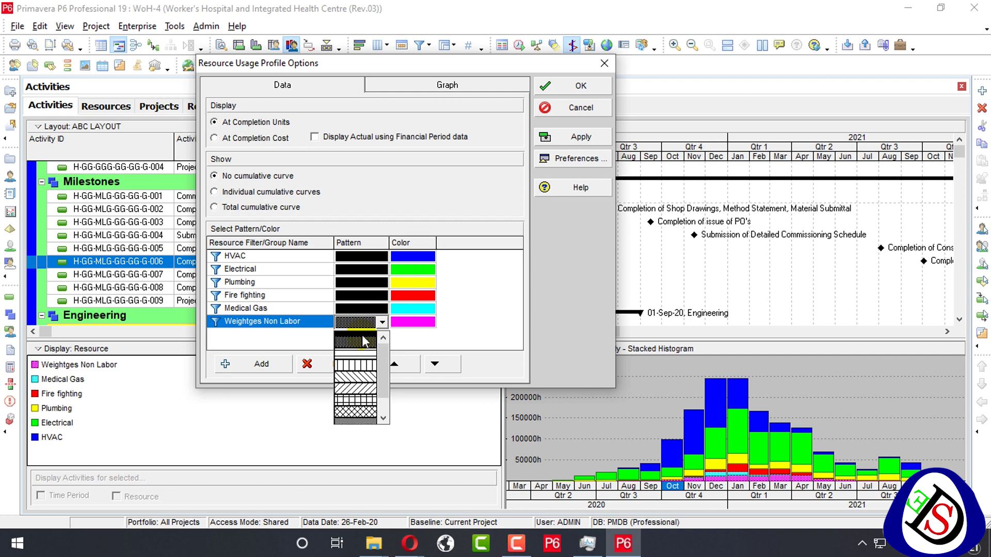
pyautogui.click(361, 336)
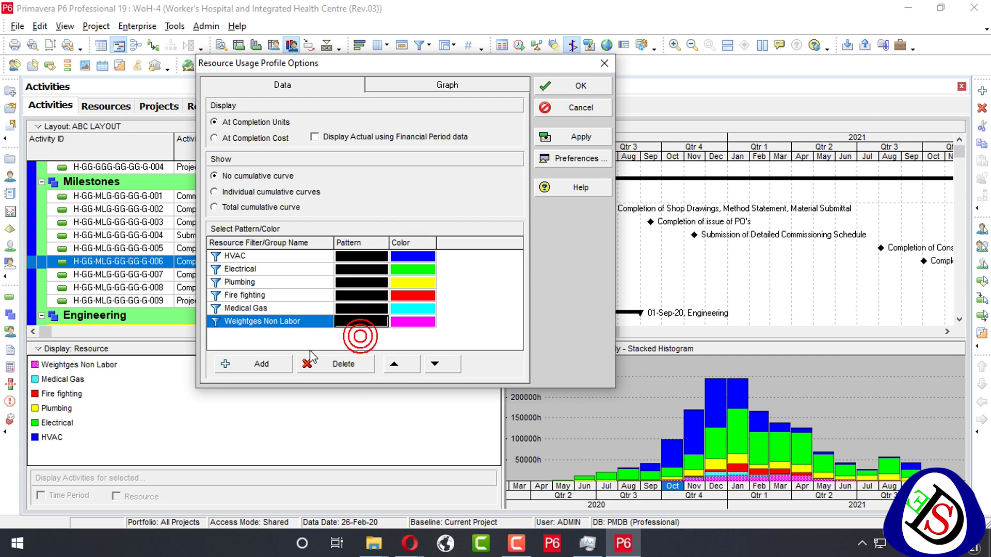
pyautogui.click(578, 137)
pyautogui.click(580, 87)
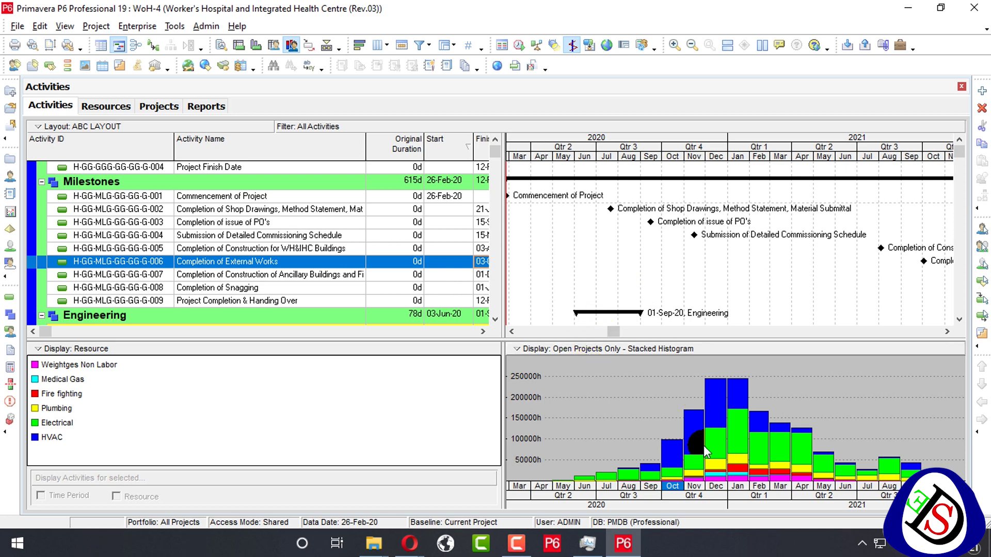
# - Widen the timescale's month columns and enlarge the stacked histogram pane in height and width
pyautogui.moveTo(727, 495); pyautogui.dragTo(790, 493)
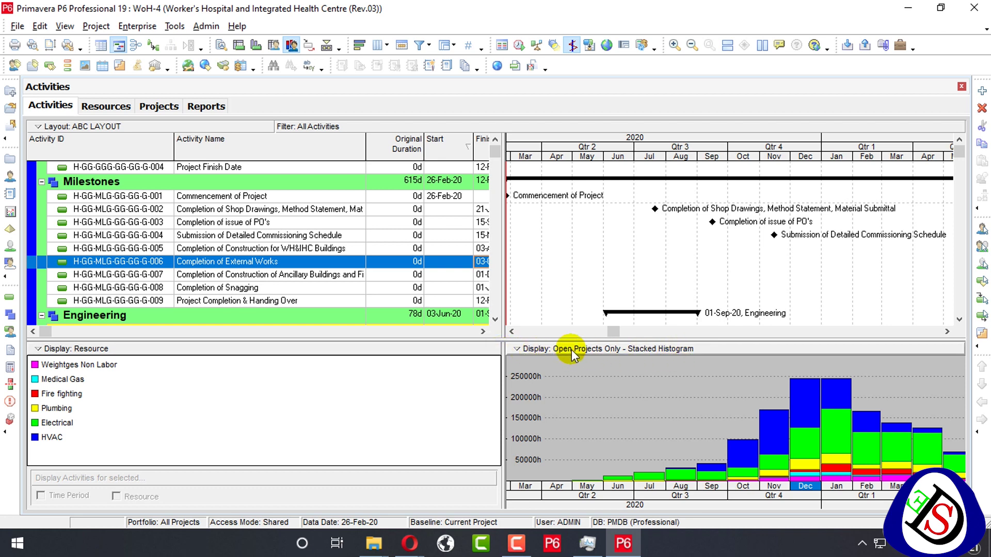
pyautogui.moveTo(518, 337); pyautogui.dragTo(516, 216)
pyautogui.moveTo(499, 295); pyautogui.dragTo(276, 325)
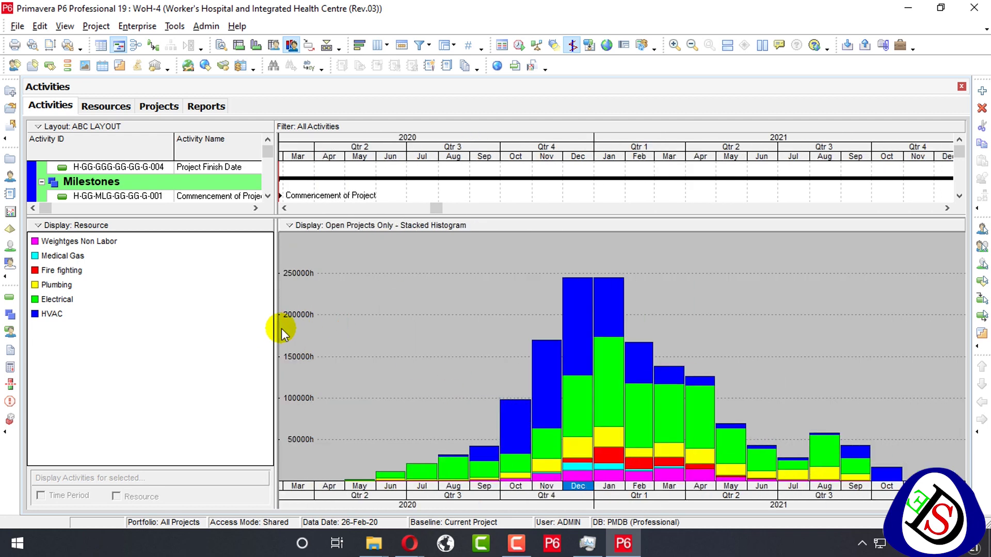
# - Set the histogram timescale's date interval to Month/Week, apply it and narrow the week columns
pyautogui.rightClick(541, 493)
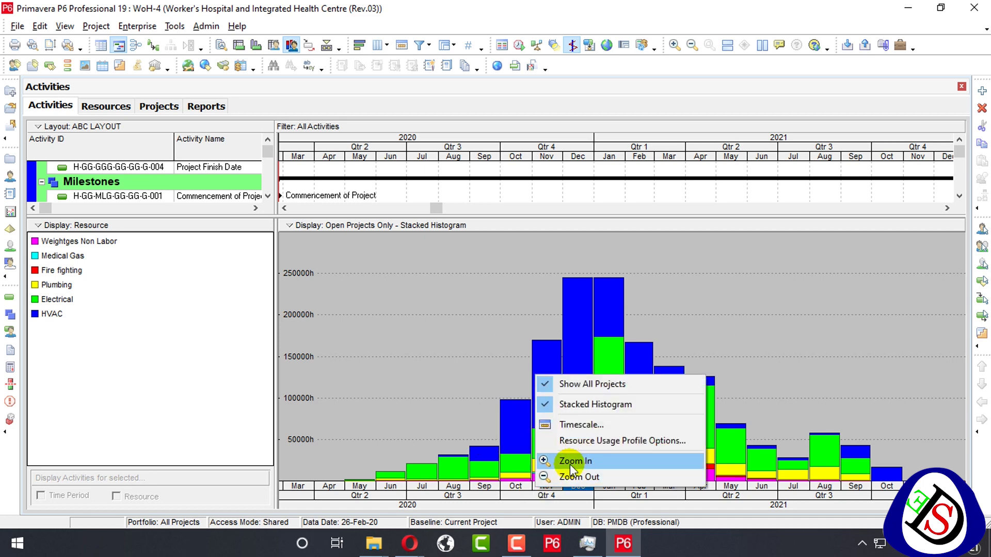
pyautogui.click(579, 426)
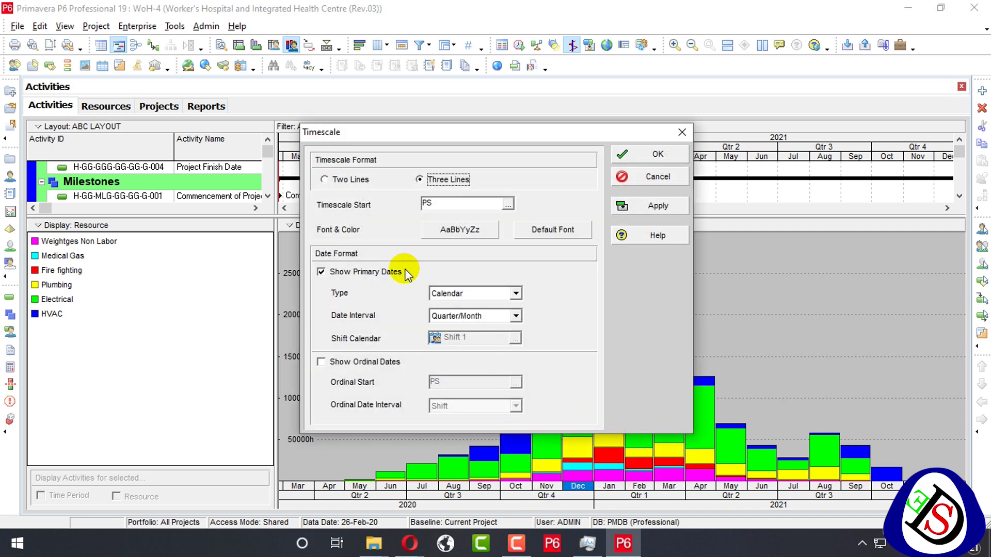
pyautogui.click(504, 316)
pyautogui.click(452, 341)
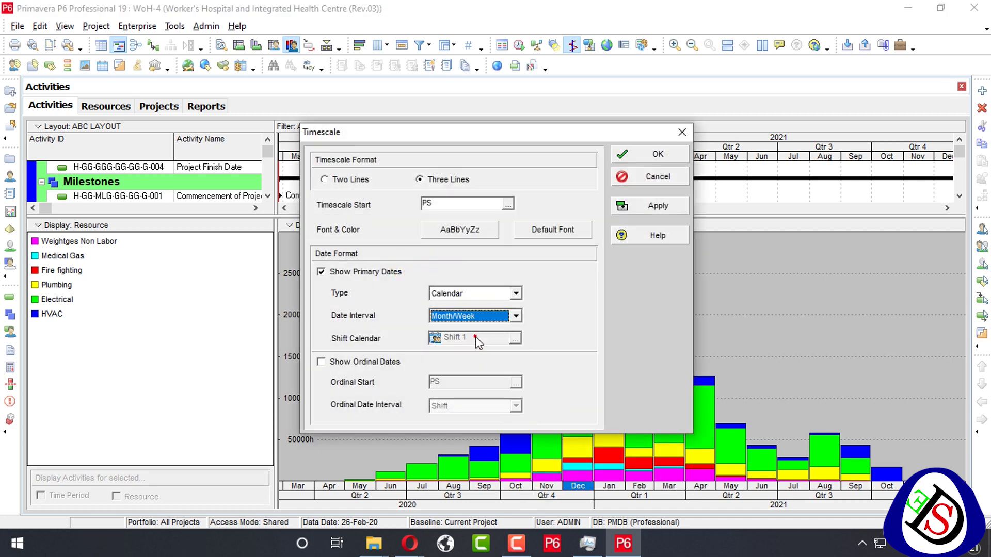
pyautogui.click(621, 207)
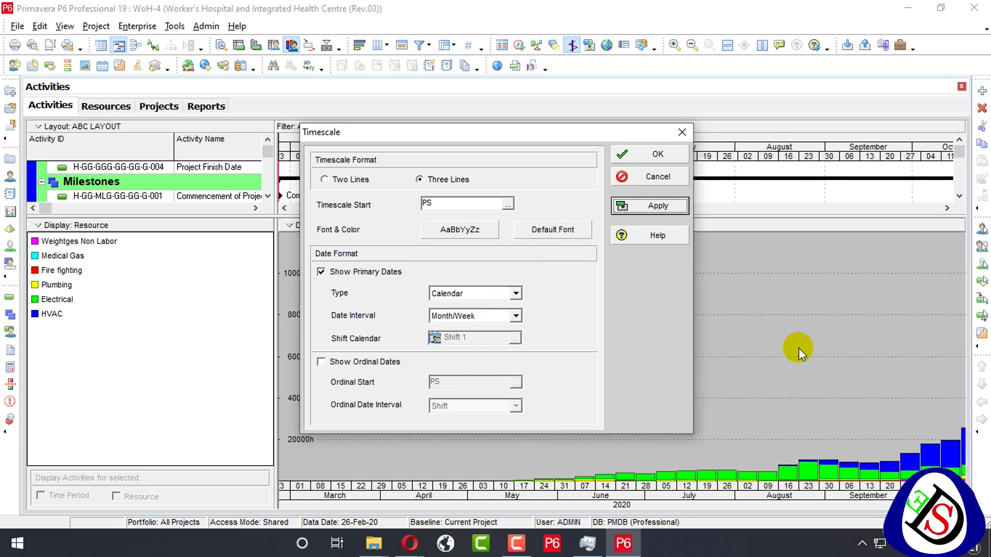
pyautogui.click(648, 154)
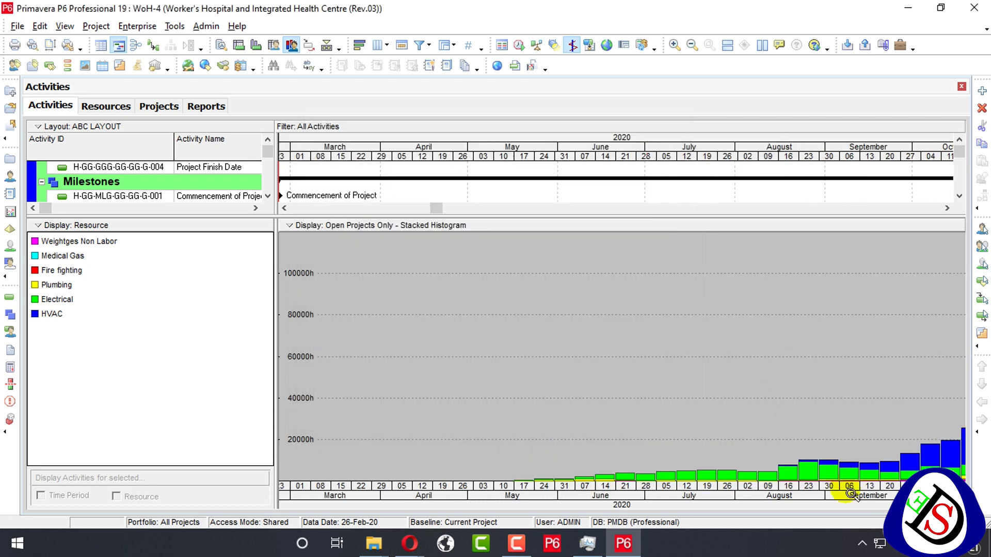
pyautogui.moveTo(847, 484); pyautogui.dragTo(560, 463)
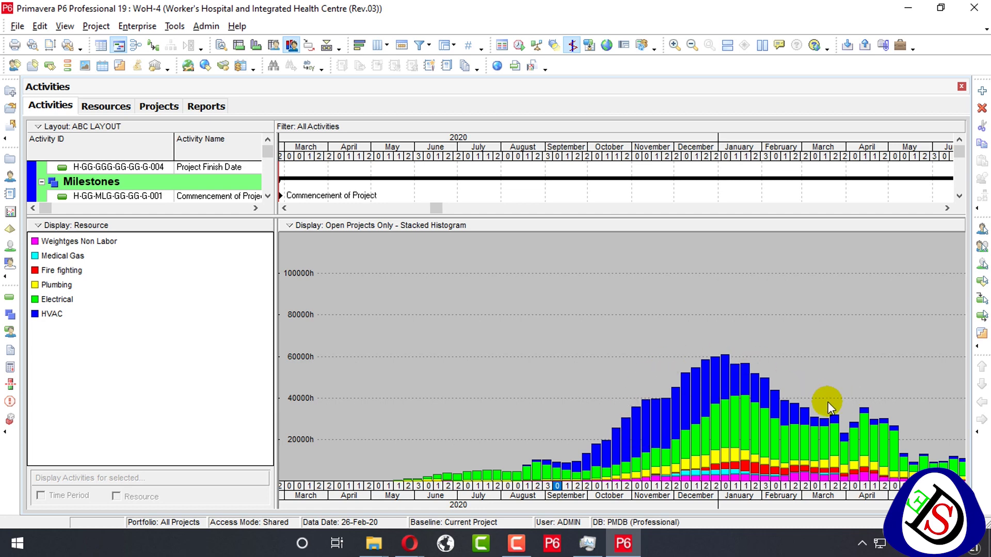
# - Set the histogram timescale's date interval to Quarter/Month, apply it and close the timescale settings
pyautogui.rightClick(698, 313)
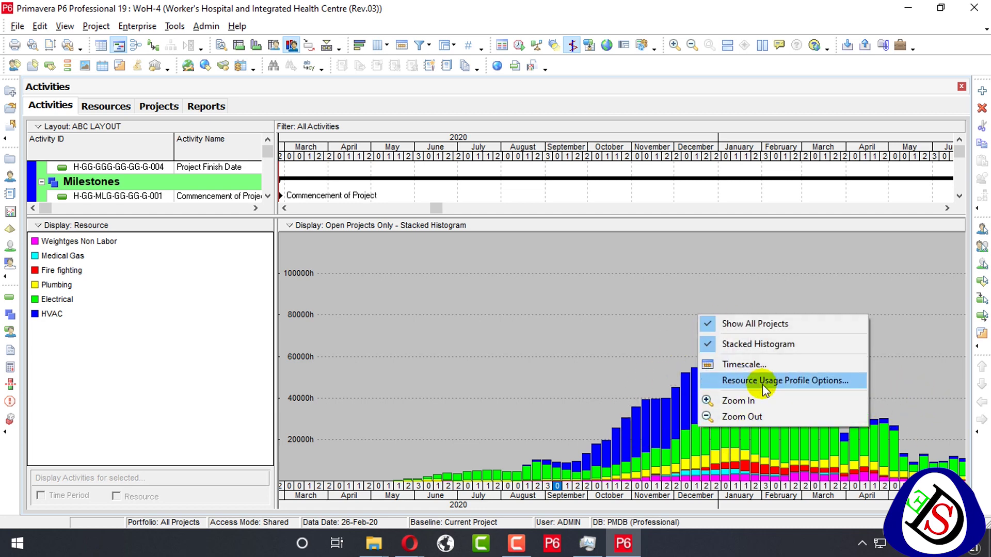
pyautogui.click(776, 364)
pyautogui.click(515, 315)
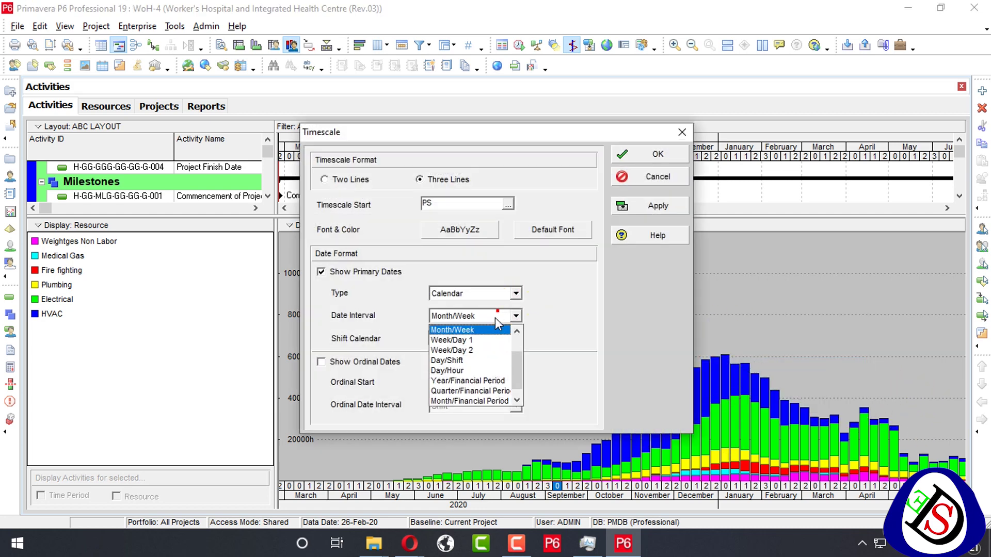
pyautogui.click(472, 350)
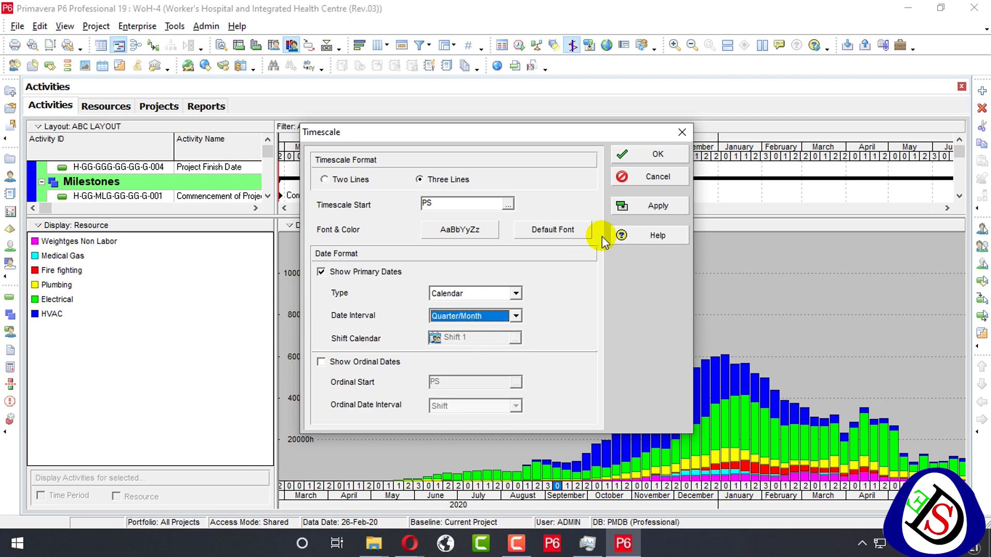
pyautogui.click(646, 205)
pyautogui.click(656, 154)
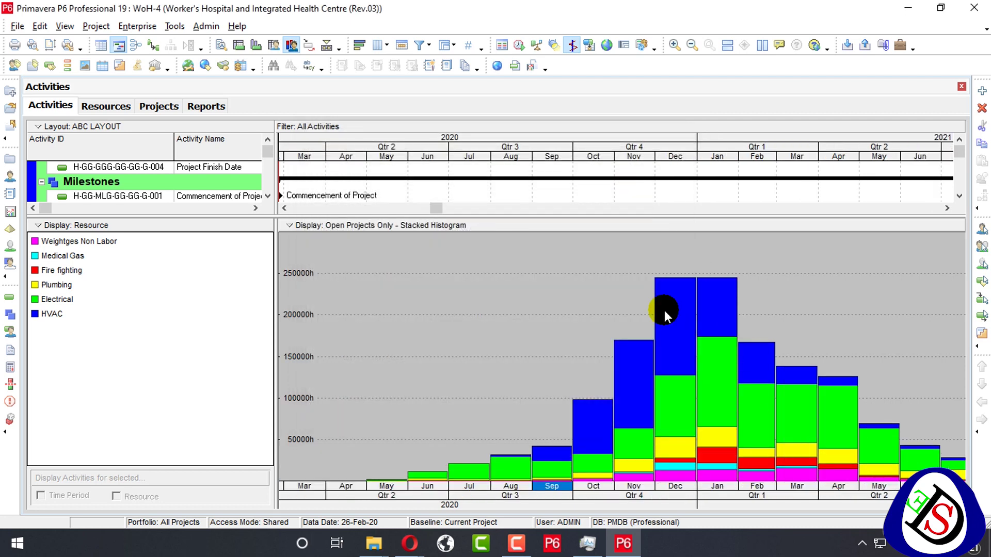
pyautogui.click(698, 470)
pyautogui.click(153, 285)
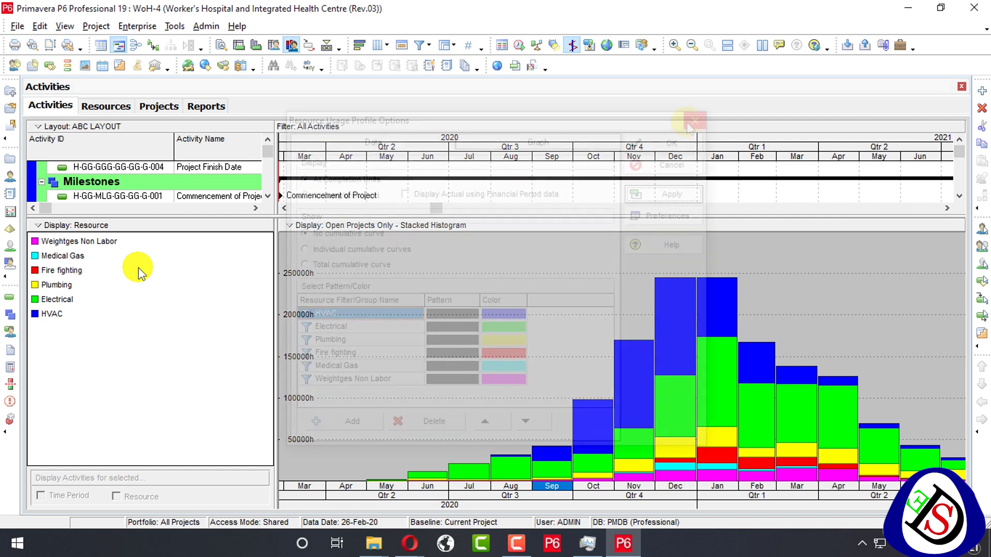
# - Apply individual cumulative curves to the stacked histogram in the resource usage profile options, and replace them with the total cumulative curve
pyautogui.rightClick(507, 278)
pyautogui.click(550, 346)
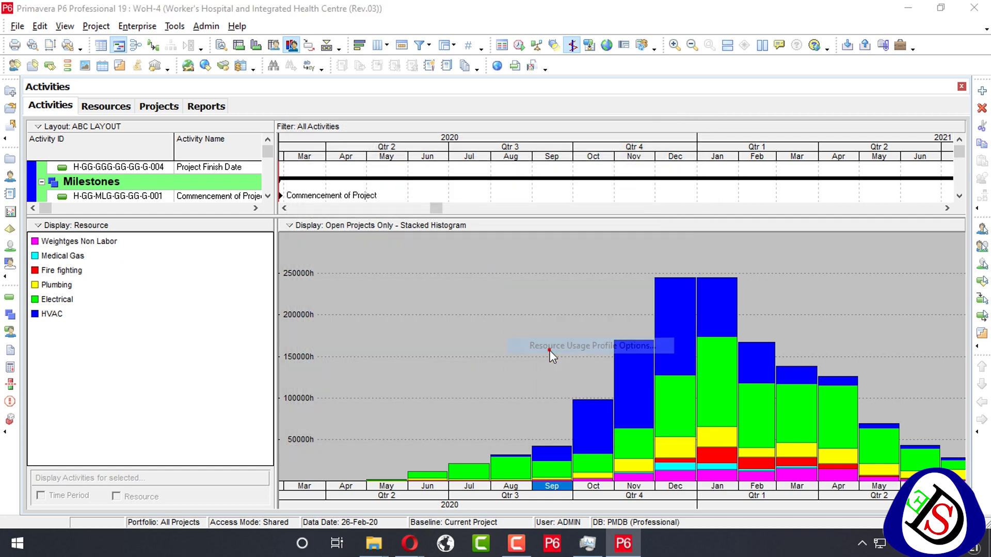
pyautogui.click(328, 251)
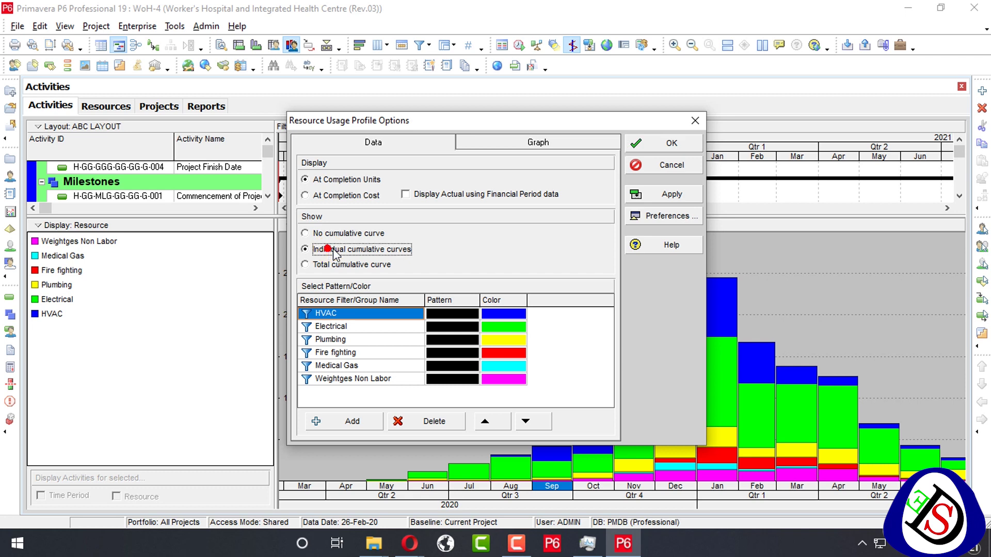
pyautogui.click(680, 201)
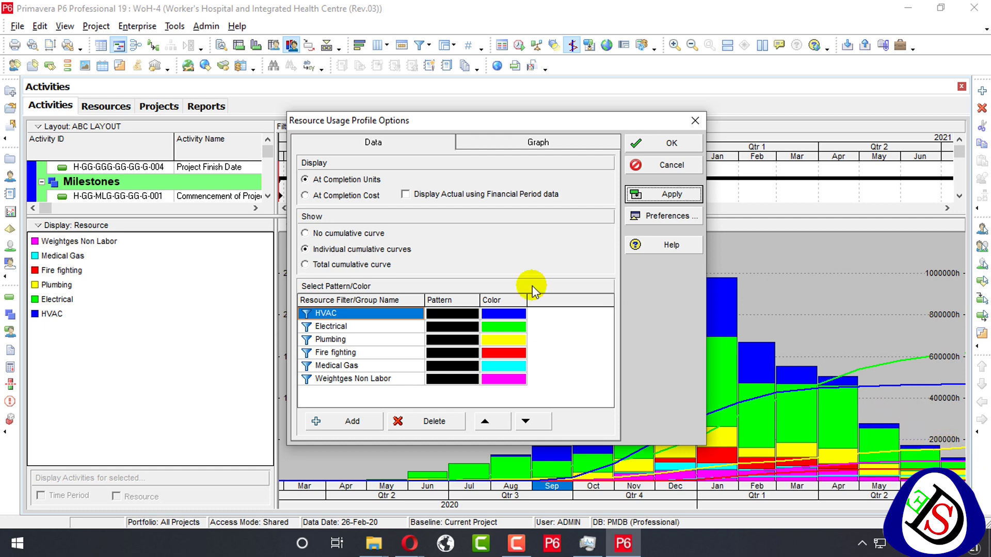
pyautogui.click(339, 264)
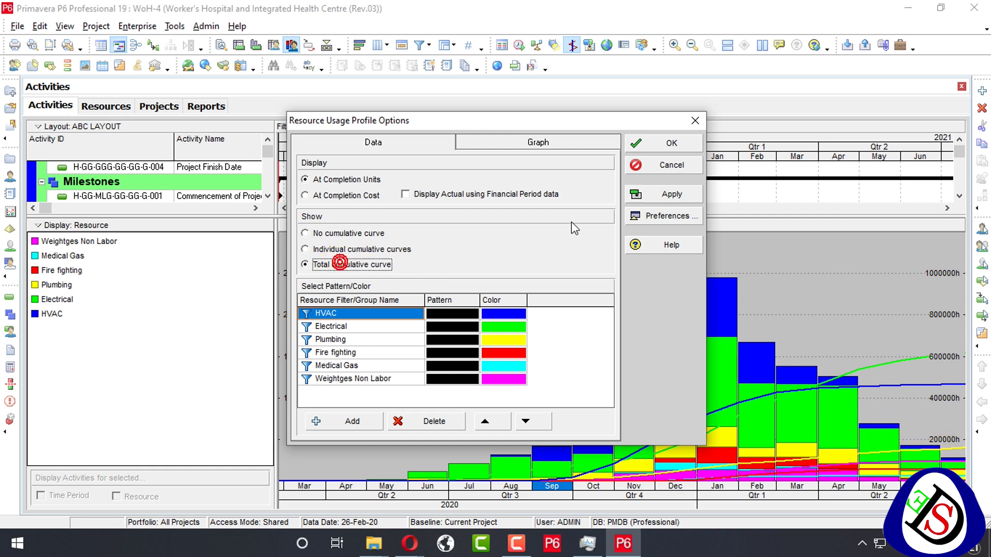
pyautogui.click(663, 194)
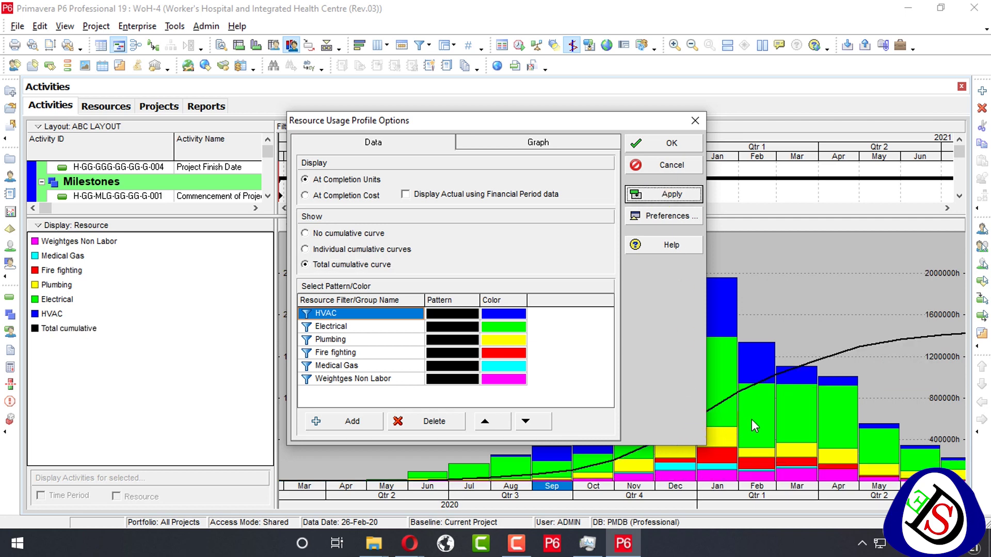